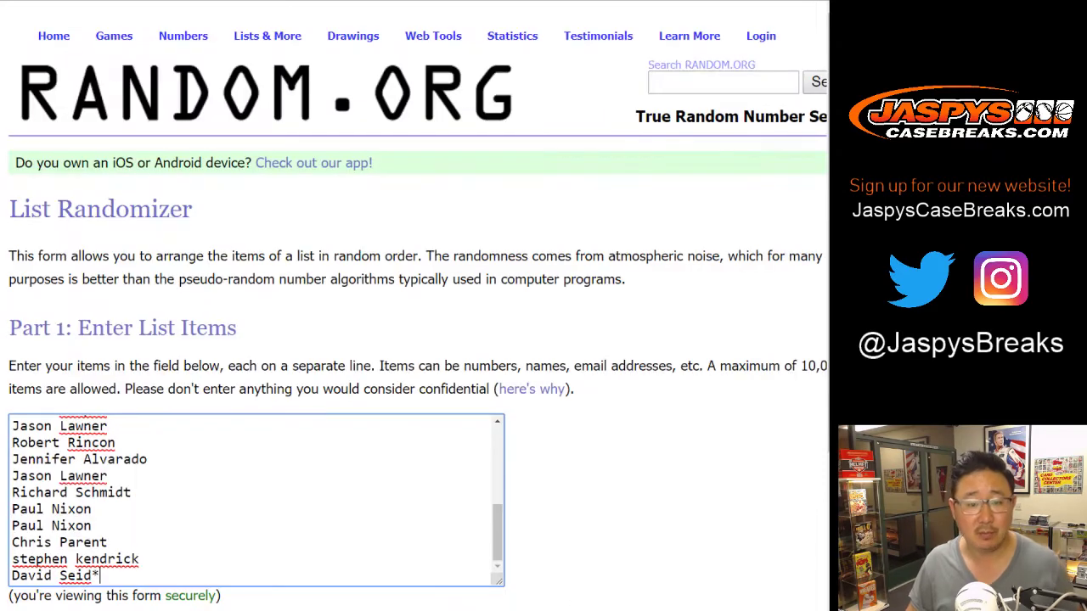
Look over the participant name list and the sports division list entered in the two List Randomizer forms.
{"action": "scroll", "coordinate": [416, 340], "scroll_direction": "down", "scroll_amount": 2}
{"action": "mouse_move", "coordinate": [497, 308]}
{"action": "left_mouse_down"}
{"action": "mouse_move", "coordinate": [497, 229]}
{"action": "mouse_move", "coordinate": [498, 309]}
{"action": "left_mouse_up"}
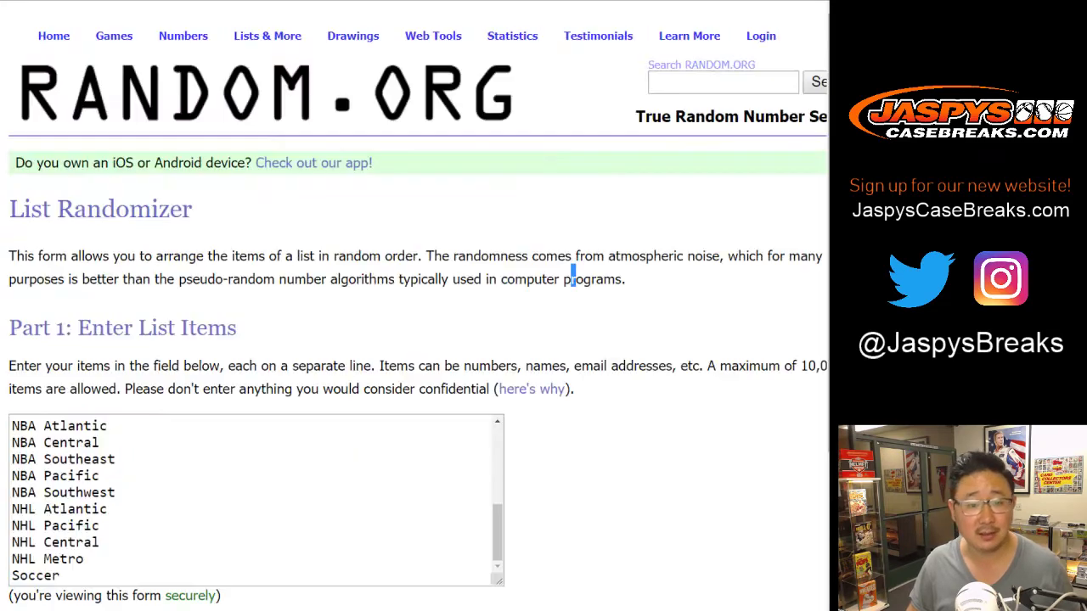
{"action": "scroll", "coordinate": [574, 270], "scroll_direction": "down", "scroll_amount": 1}
{"action": "scroll", "coordinate": [573, 270], "scroll_direction": "down", "scroll_amount": 2}
{"action": "mouse_move", "coordinate": [498, 387]}
{"action": "left_mouse_down"}
{"action": "mouse_move", "coordinate": [498, 310]}
{"action": "mouse_move", "coordinate": [497, 388]}
{"action": "left_mouse_up"}
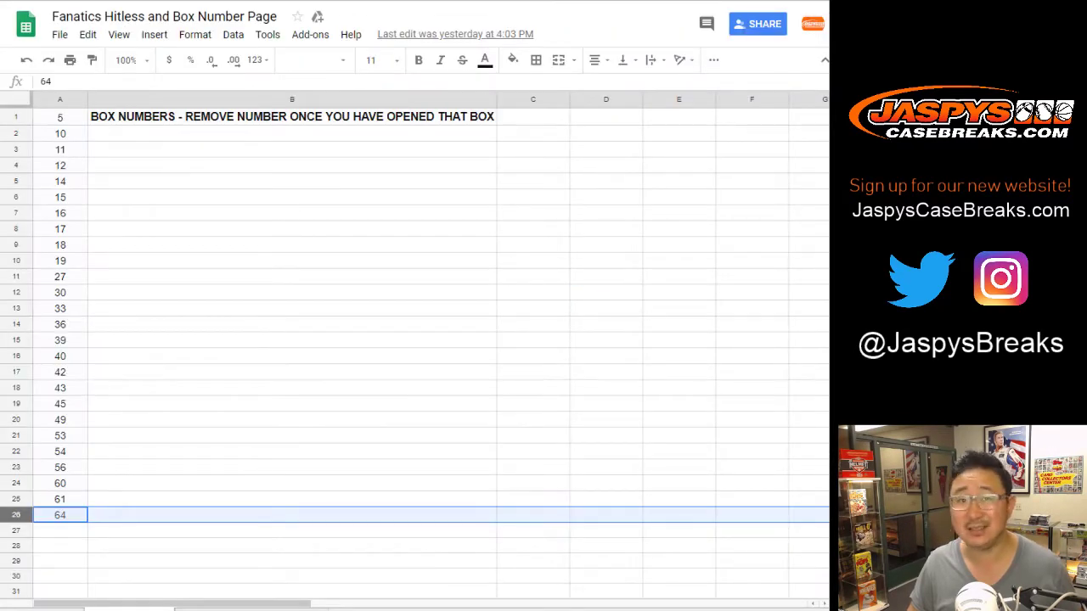
Copy all the box numbers in column A of the box number sheet into the empty List Randomizer form.
{"action": "left_click", "coordinate": [292, 404]}
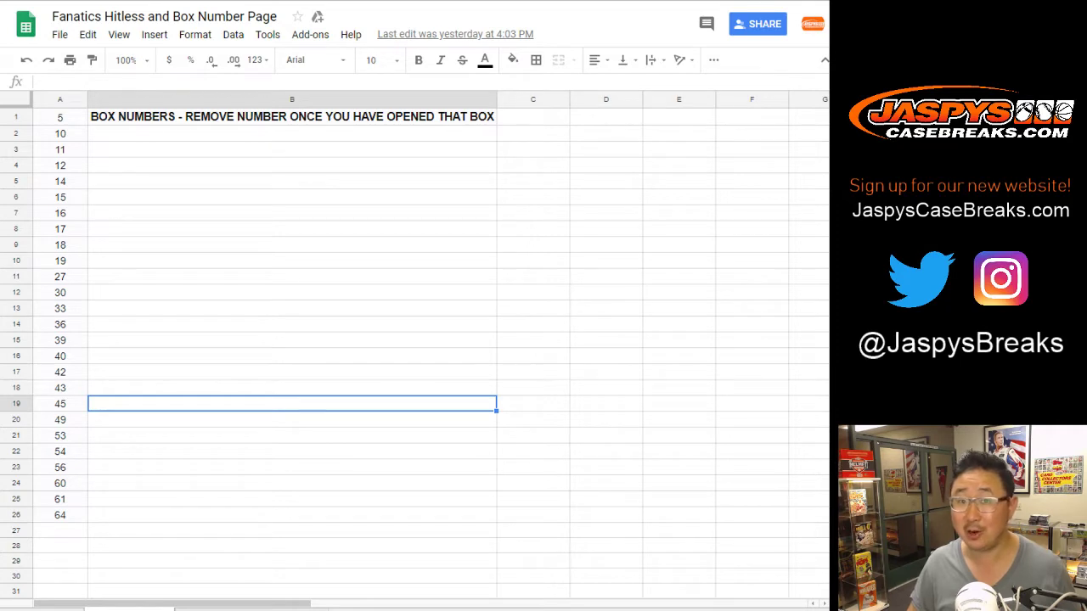
{"action": "left_click", "coordinate": [61, 117]}
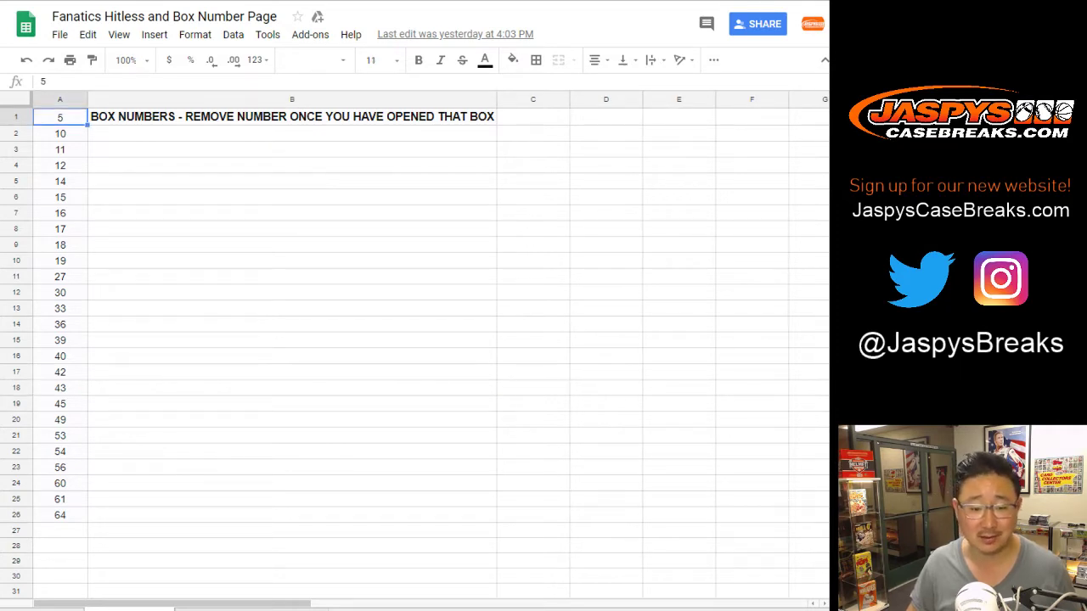
{"action": "key", "text": "ctrl+shift+Down"}
{"action": "key", "text": "ctrl+c"}
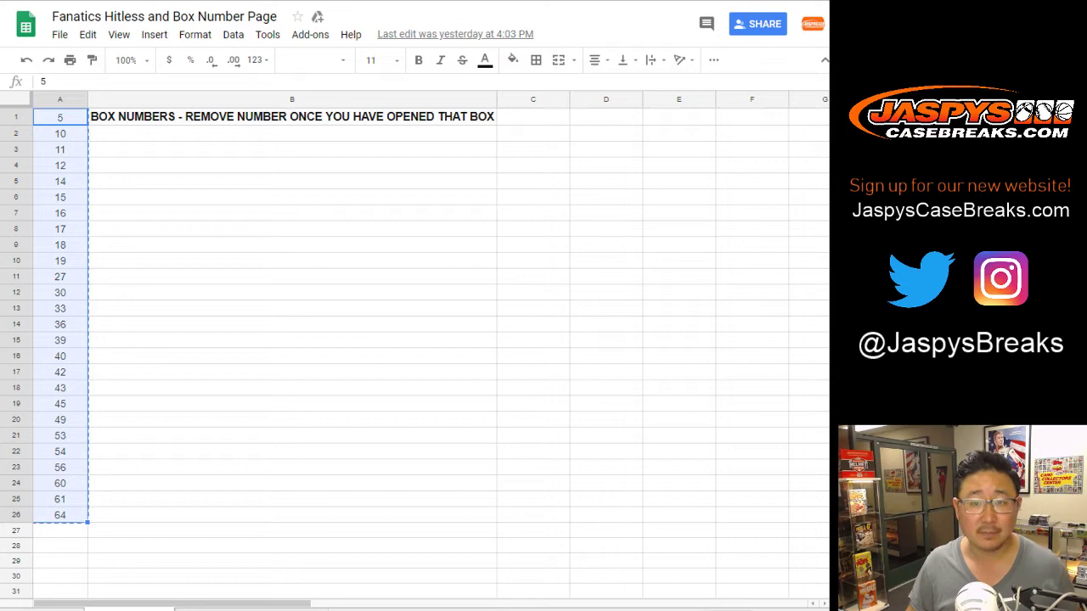
{"action": "key", "text": "ctrl+Tab"}
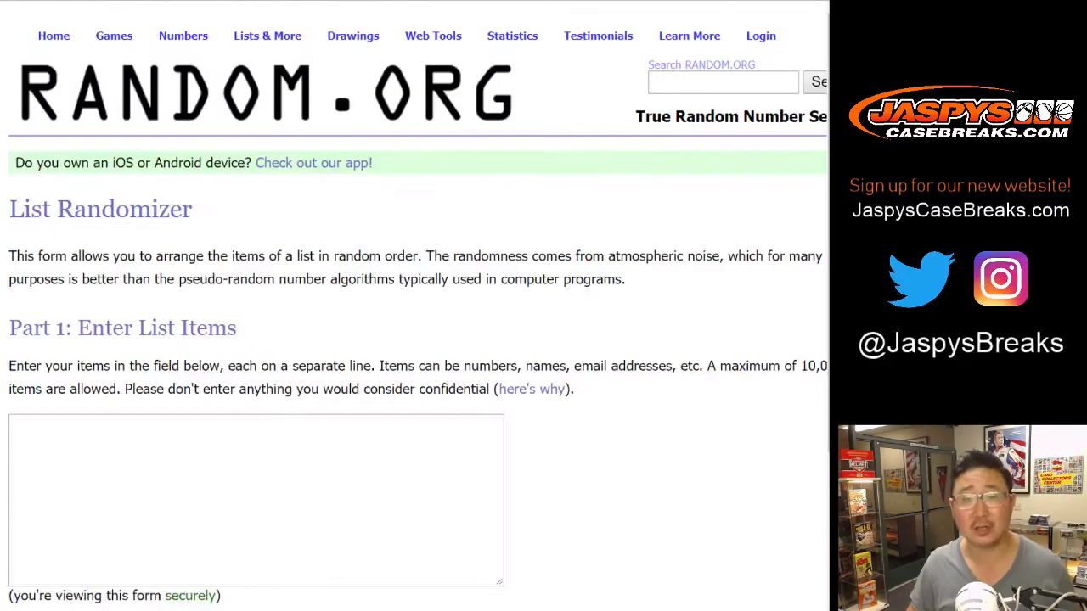
{"action": "left_click", "coordinate": [257, 501]}
{"action": "key", "text": "ctrl+v"}
{"action": "scroll", "coordinate": [256, 501], "scroll_direction": "up", "scroll_amount": 4}
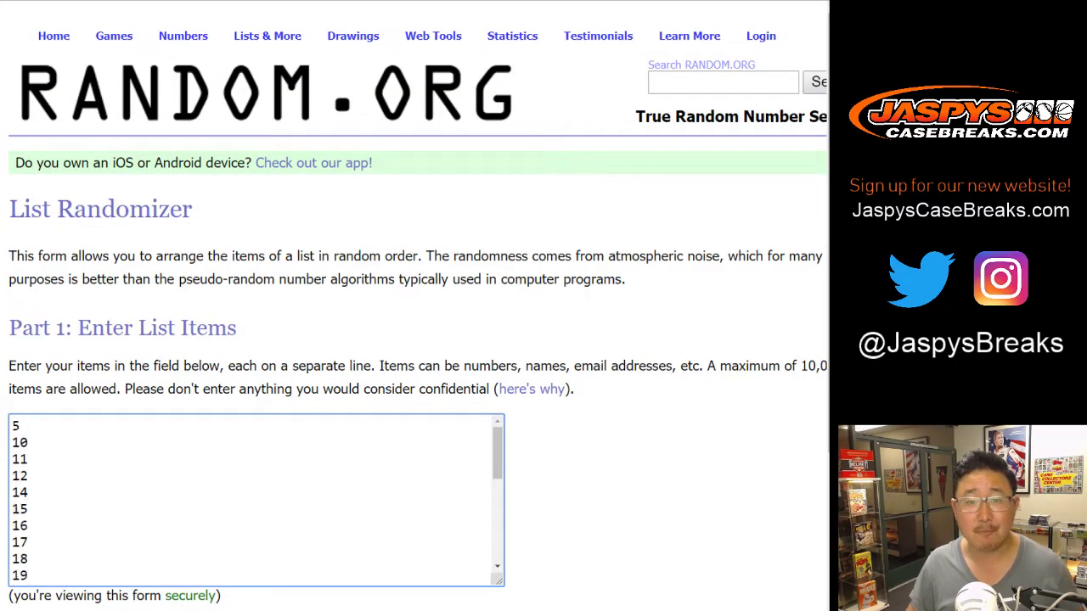
Roll two dice in the RANDOM.ORG Dice Roller.
{"action": "key", "text": "ctrl+Tab"}
{"action": "left_click", "coordinate": [46, 353]}
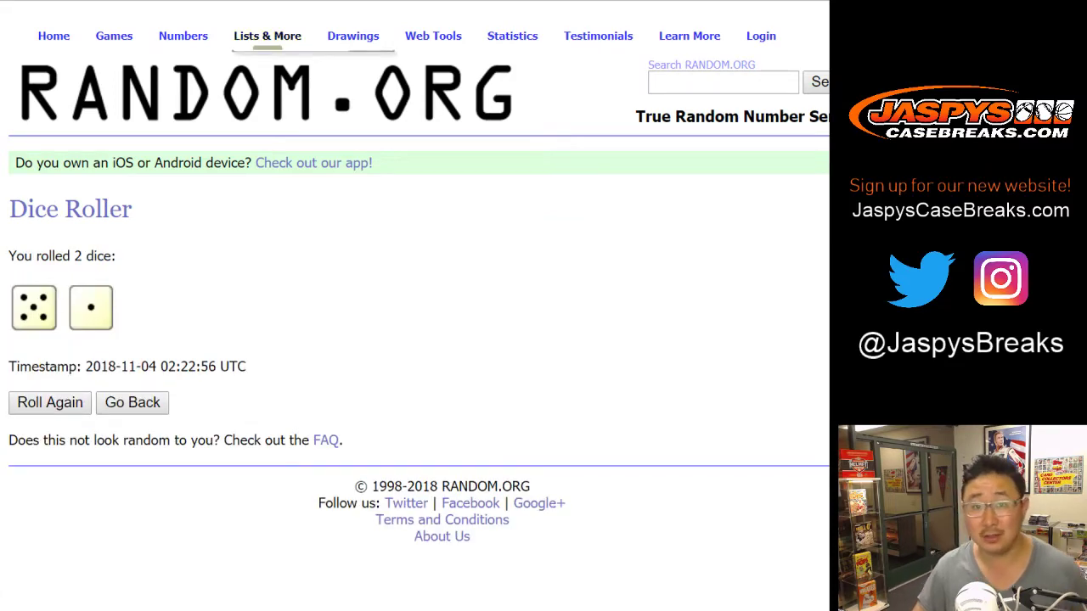
Randomize the list of participant names six times in List Randomizer.
{"action": "key", "text": "ctrl+Tab"}
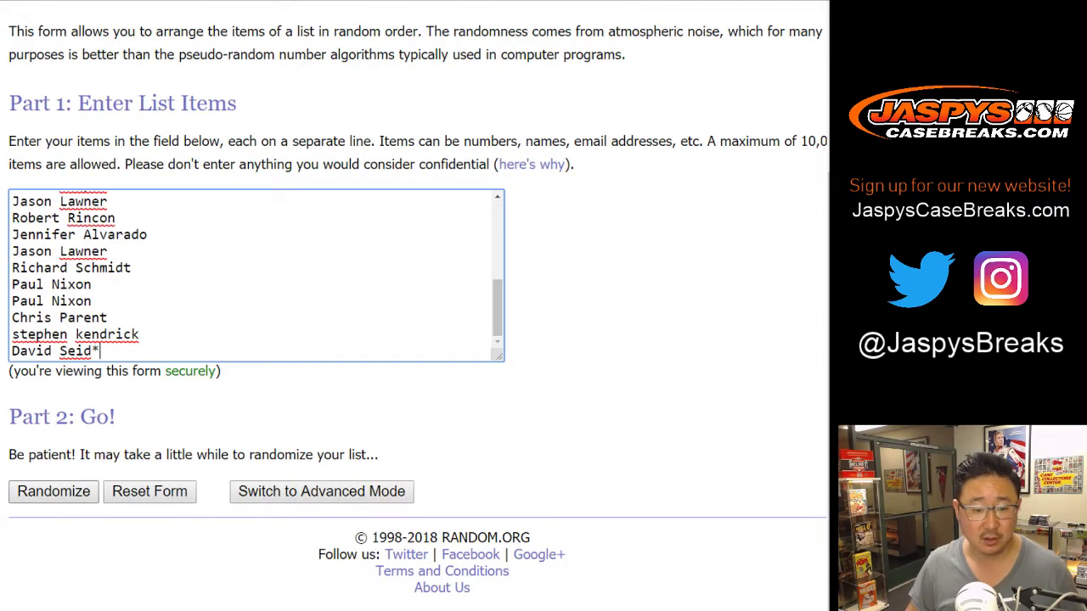
{"action": "left_click", "coordinate": [53, 491]}
{"action": "scroll", "coordinate": [54, 492], "scroll_direction": "down", "scroll_amount": 1}
{"action": "scroll", "coordinate": [54, 492], "scroll_direction": "down", "scroll_amount": 3}
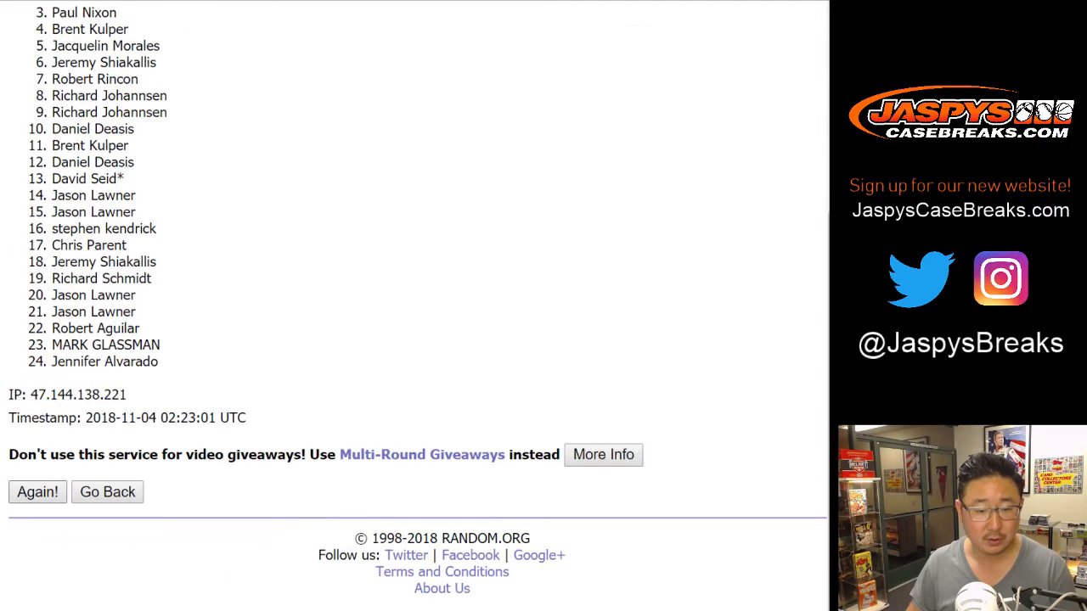
{"action": "left_click", "coordinate": [54, 492]}
{"action": "scroll", "coordinate": [54, 492], "scroll_direction": "down", "scroll_amount": 4}
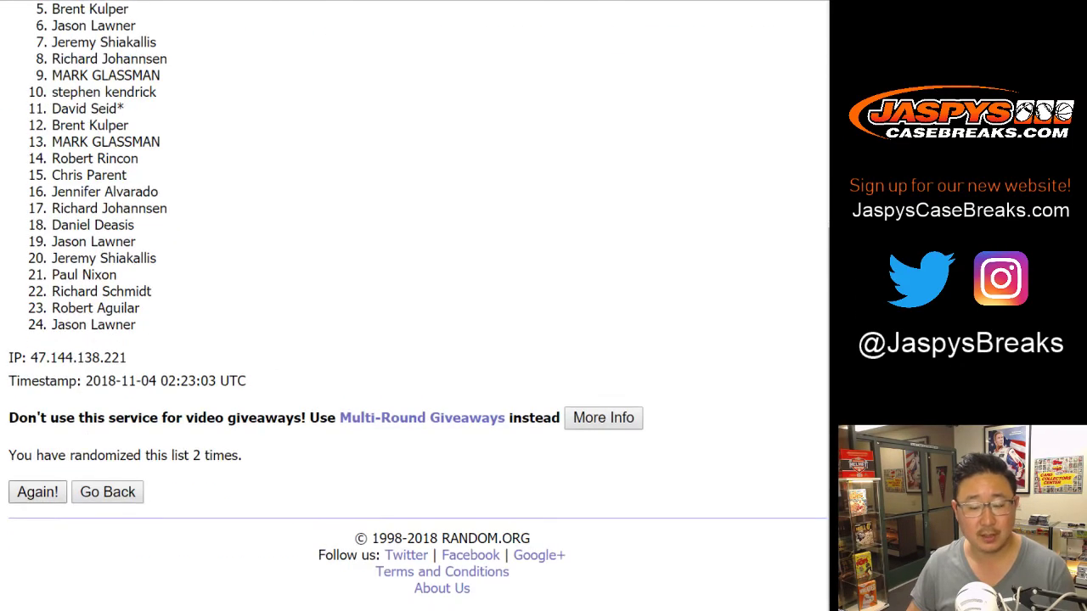
{"action": "left_click", "coordinate": [54, 492]}
{"action": "scroll", "coordinate": [54, 492], "scroll_direction": "down", "scroll_amount": 4}
{"action": "left_click", "coordinate": [53, 492]}
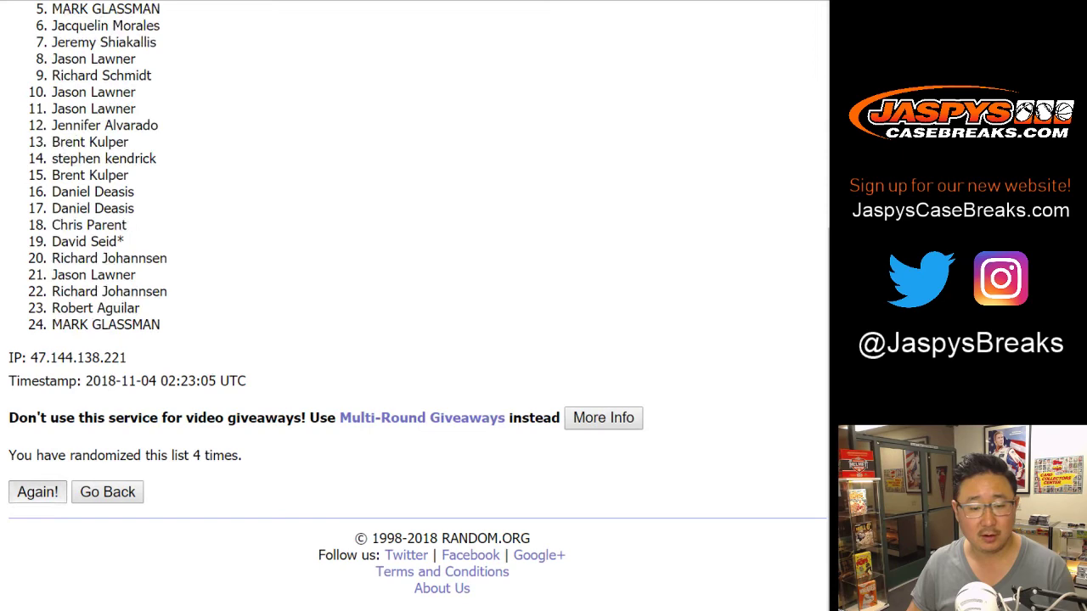
{"action": "left_click", "coordinate": [54, 491]}
{"action": "scroll", "coordinate": [54, 492], "scroll_direction": "down", "scroll_amount": 4}
{"action": "left_click", "coordinate": [37, 492]}
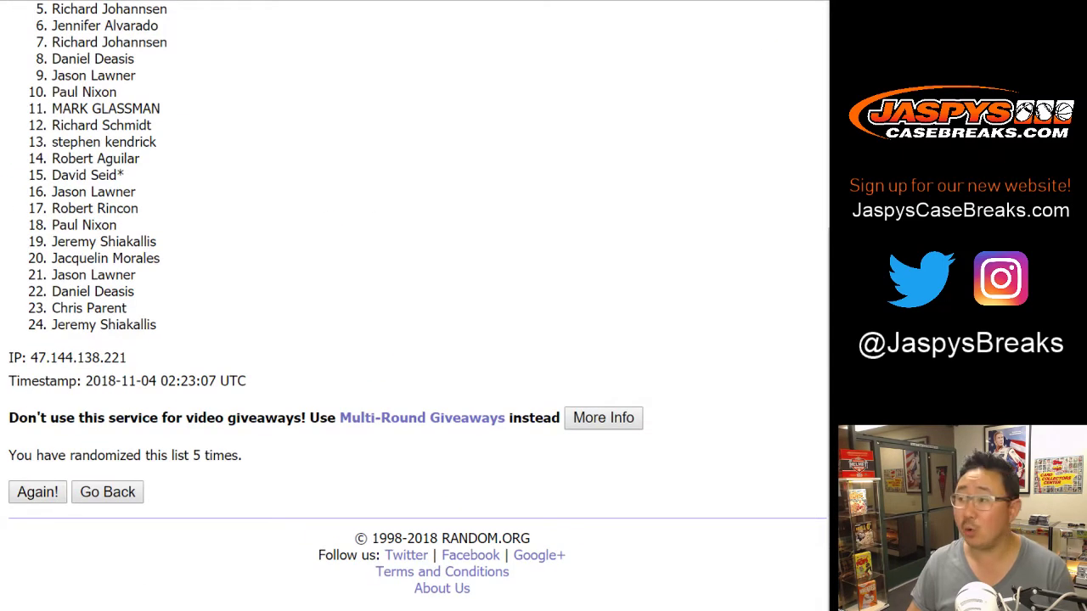
{"action": "scroll", "coordinate": [37, 492], "scroll_direction": "down", "scroll_amount": 4}
Copy the 24 randomized participant names into column A of the 2Box DIV #20 spreadsheet, starting at A1.
{"action": "scroll", "coordinate": [414, 306], "scroll_direction": "up", "scroll_amount": 4}
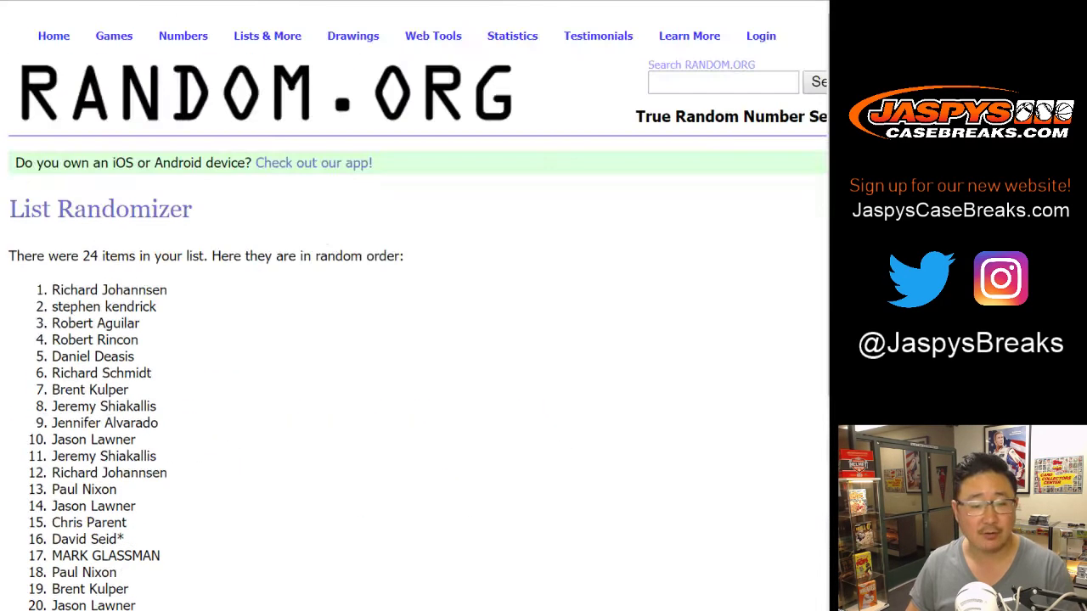
{"action": "left_click_drag", "start_coordinate": [51, 290], "coordinate": [160, 324]}
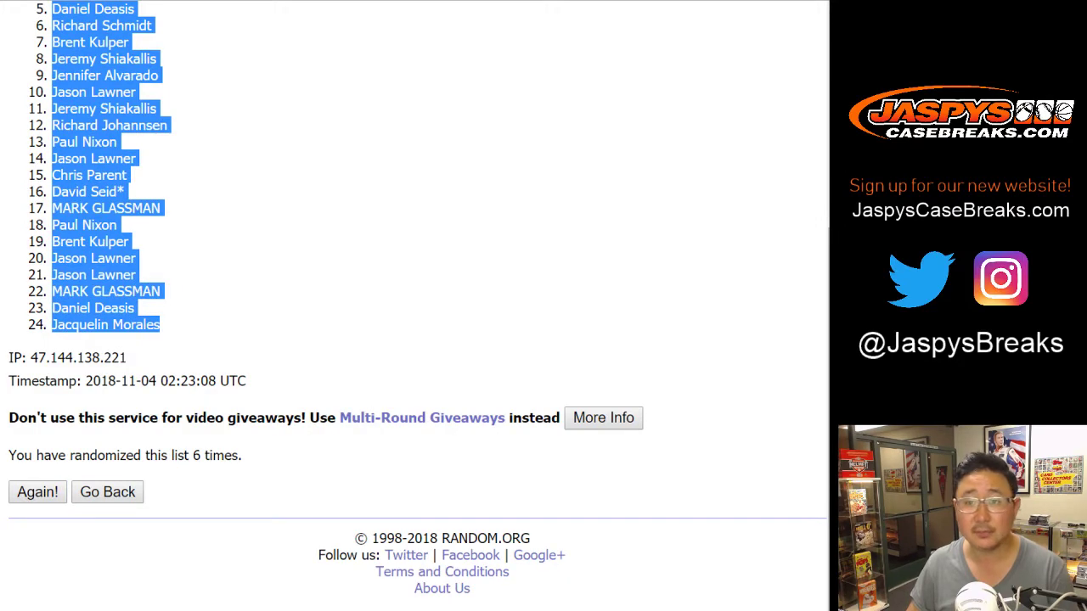
{"action": "key", "text": "ctrl+Tab"}
{"action": "left_click", "coordinate": [117, 116]}
{"action": "right_click", "coordinate": [117, 116]}
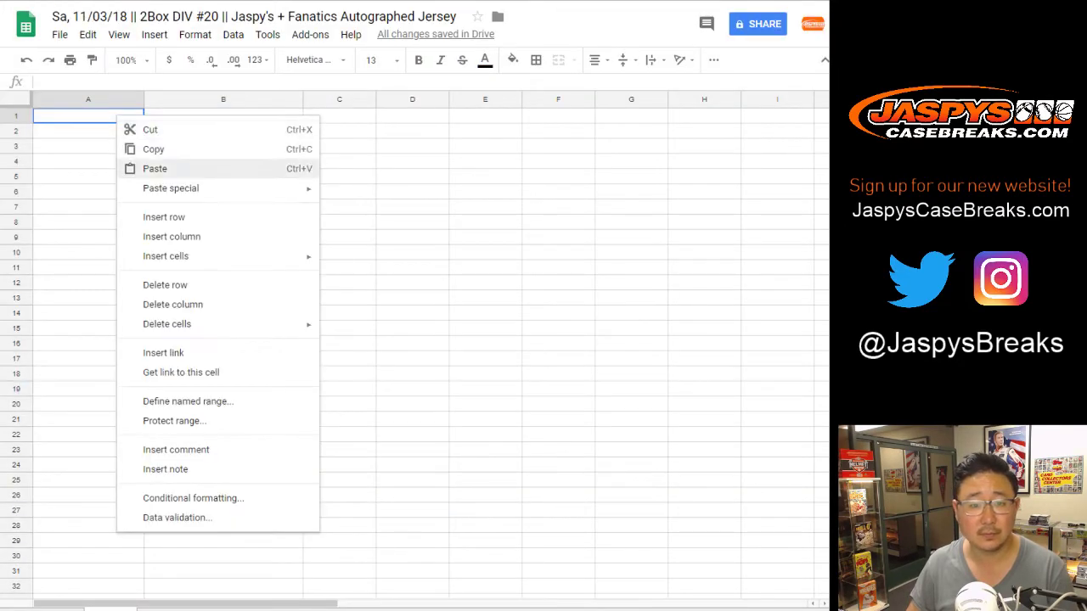
{"action": "left_click", "coordinate": [154, 168]}
Randomize the list of sports divisions six times in List Randomizer.
{"action": "key", "text": "ctrl+Tab"}
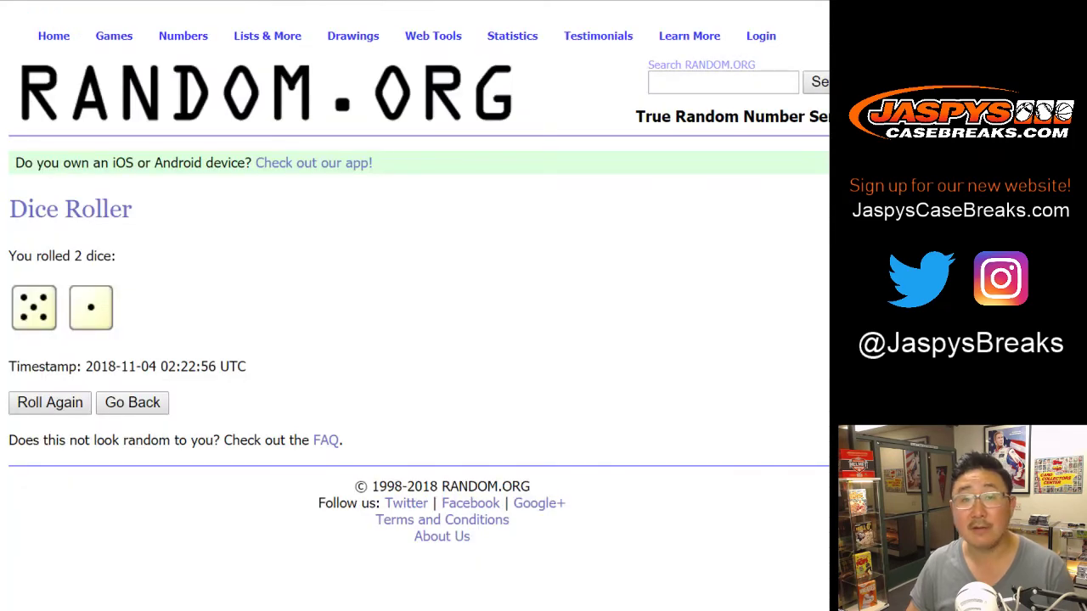
{"action": "key", "text": "ctrl+Tab"}
{"action": "scroll", "coordinate": [417, 305], "scroll_direction": "down", "scroll_amount": 2}
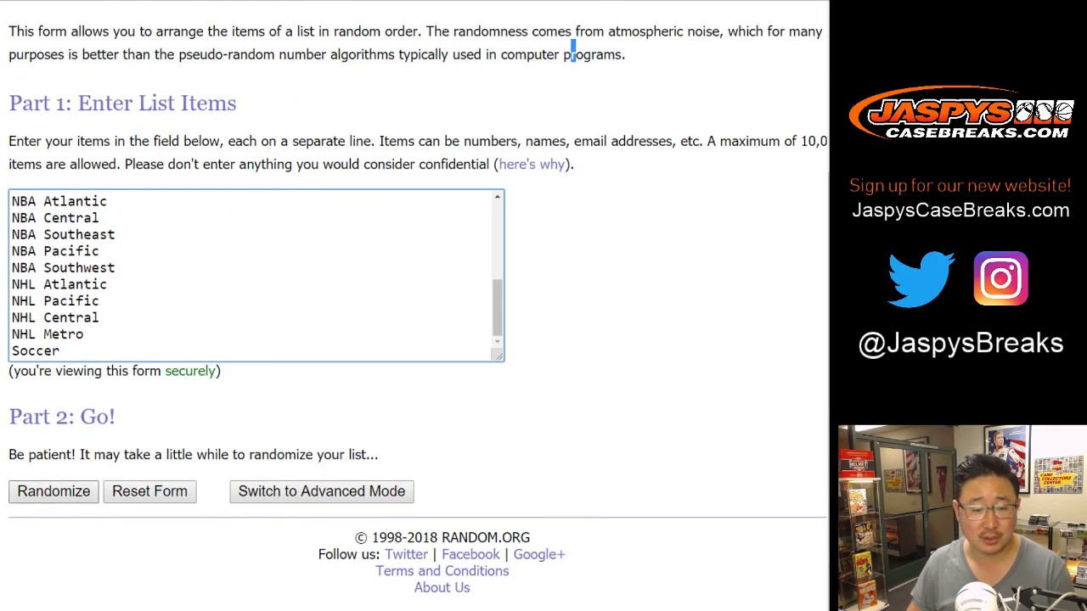
{"action": "left_click", "coordinate": [54, 492]}
{"action": "left_click", "coordinate": [54, 490]}
{"action": "left_click", "coordinate": [37, 492]}
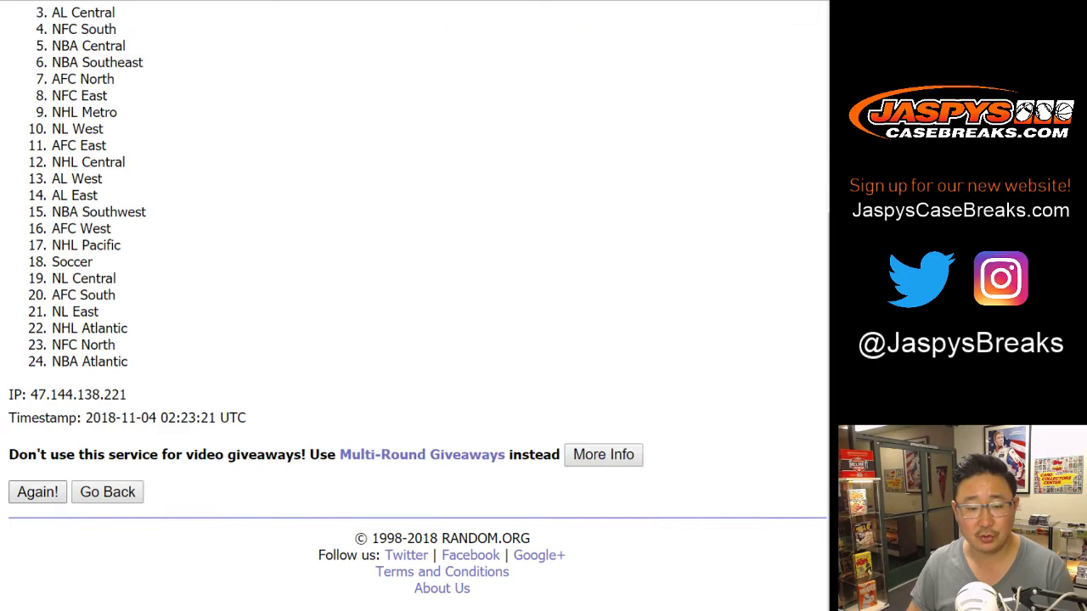
{"action": "scroll", "coordinate": [37, 492], "scroll_direction": "down", "scroll_amount": 3}
{"action": "left_click", "coordinate": [37, 492]}
{"action": "scroll", "coordinate": [38, 492], "scroll_direction": "down", "scroll_amount": 5}
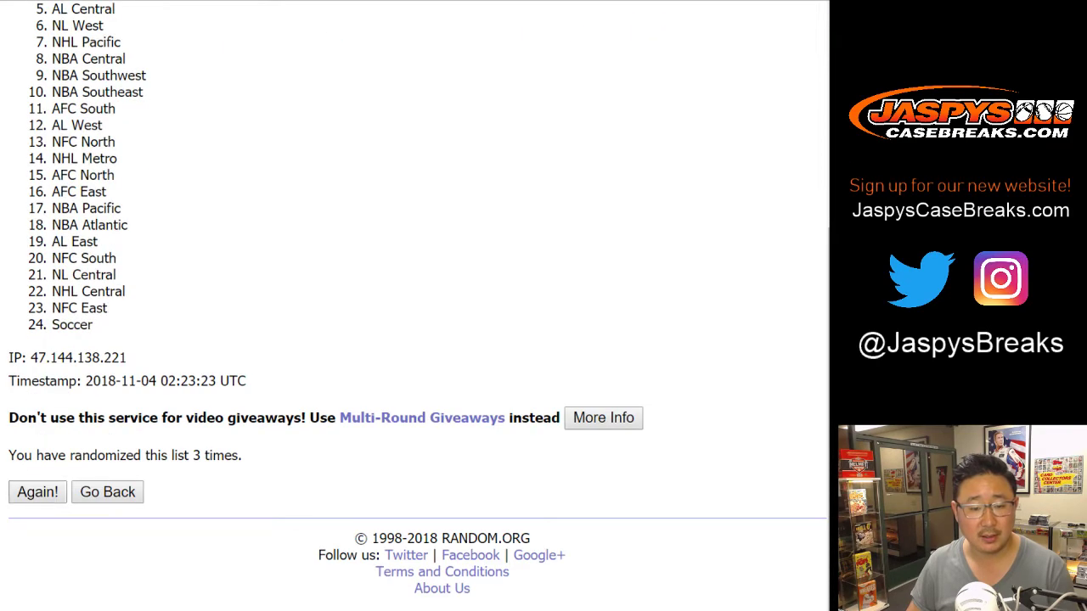
{"action": "left_click", "coordinate": [37, 491]}
{"action": "scroll", "coordinate": [37, 492], "scroll_direction": "down", "scroll_amount": 5}
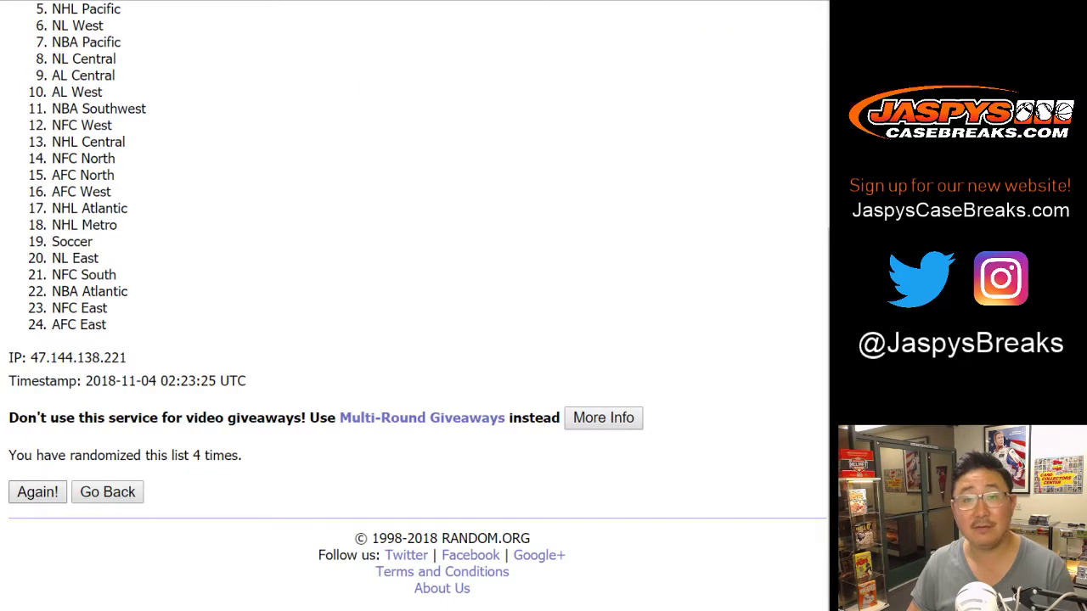
{"action": "left_click", "coordinate": [37, 492]}
{"action": "left_click", "coordinate": [37, 491]}
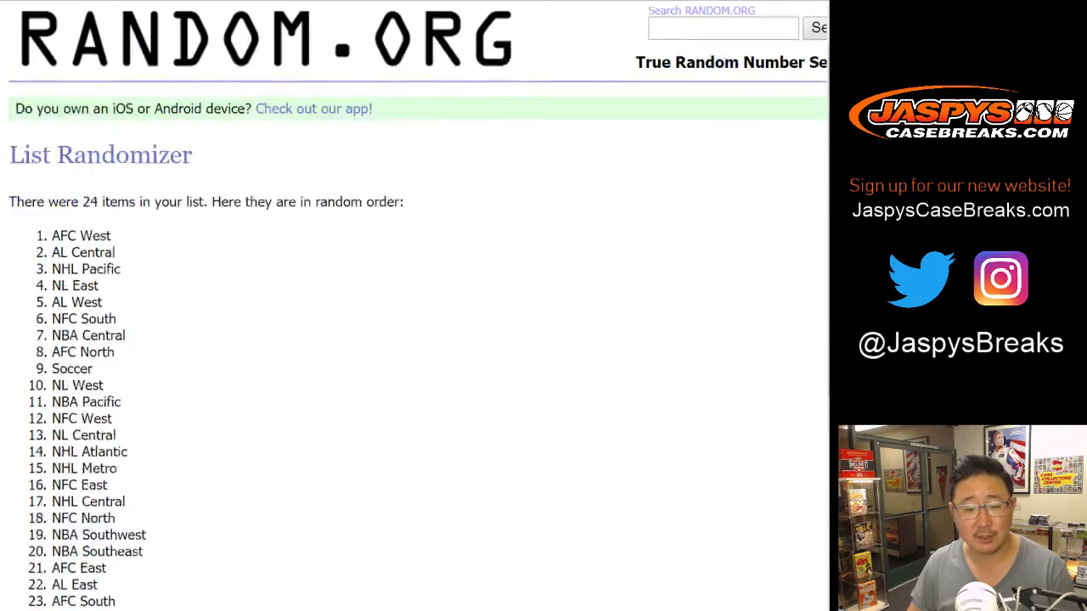
Copy the 24 randomized divisions into column B of the 2Box DIV #20 spreadsheet, starting at B1.
{"action": "scroll", "coordinate": [37, 492], "scroll_direction": "up", "scroll_amount": 5}
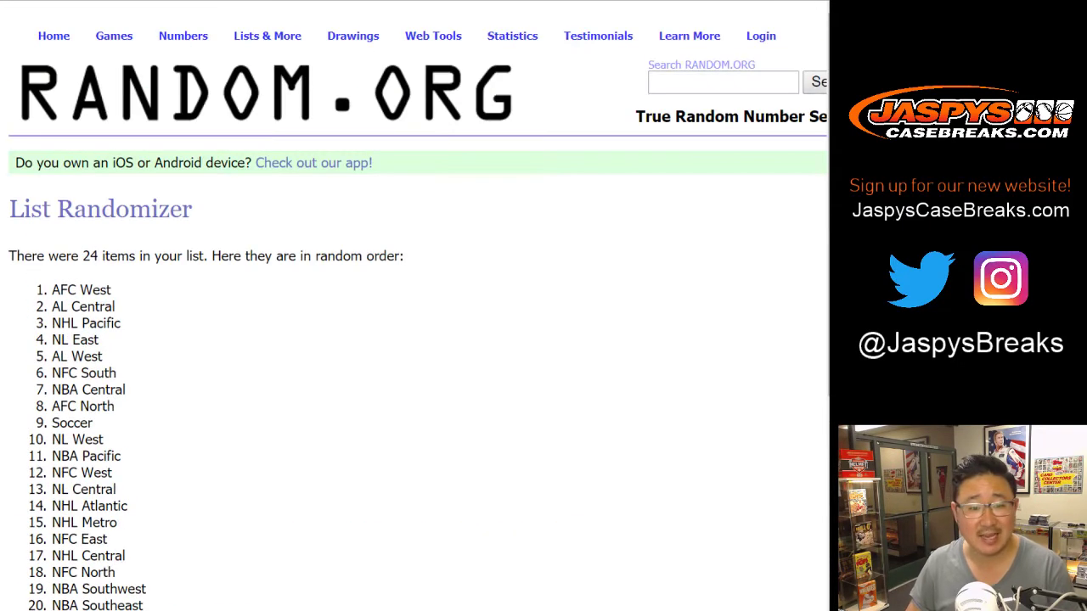
{"action": "left_click_drag", "start_coordinate": [52, 290], "coordinate": [144, 573]}
{"action": "scroll", "coordinate": [145, 573], "scroll_direction": "down", "scroll_amount": 5}
{"action": "left_click_drag", "start_coordinate": [566, 555], "coordinate": [128, 326]}
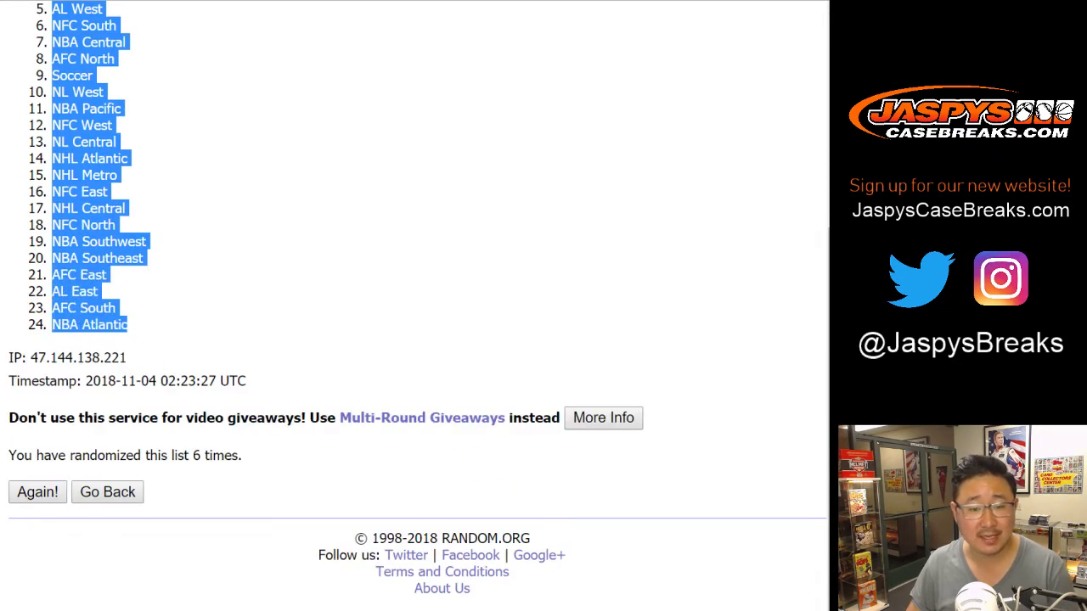
{"action": "key", "text": "ctrl+c"}
{"action": "key", "text": "alt+Tab"}
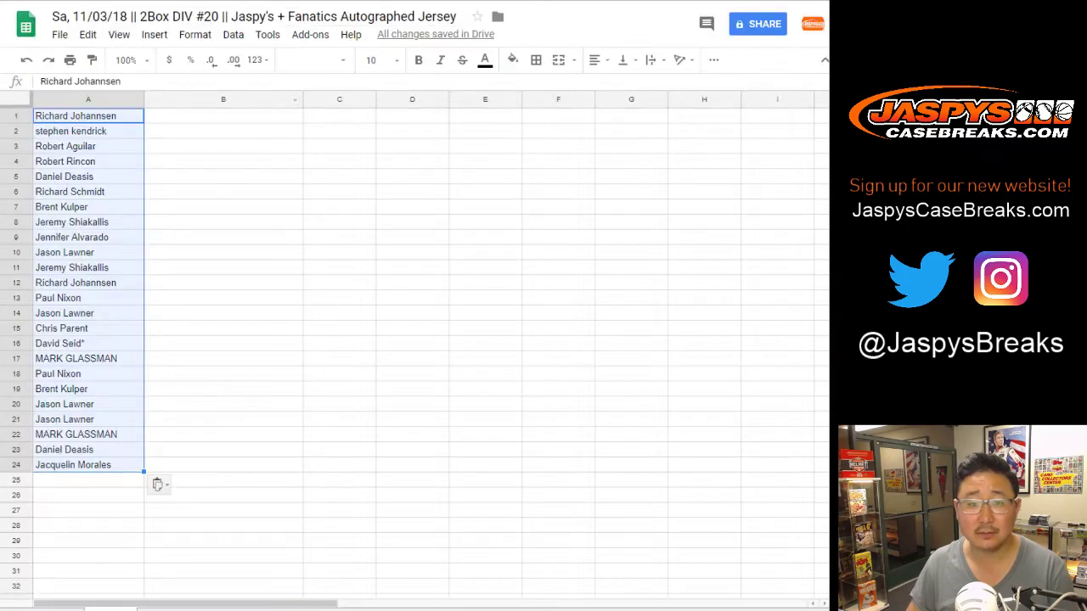
{"action": "left_click", "coordinate": [223, 116]}
{"action": "right_click", "coordinate": [209, 119]}
{"action": "left_click", "coordinate": [242, 170]}
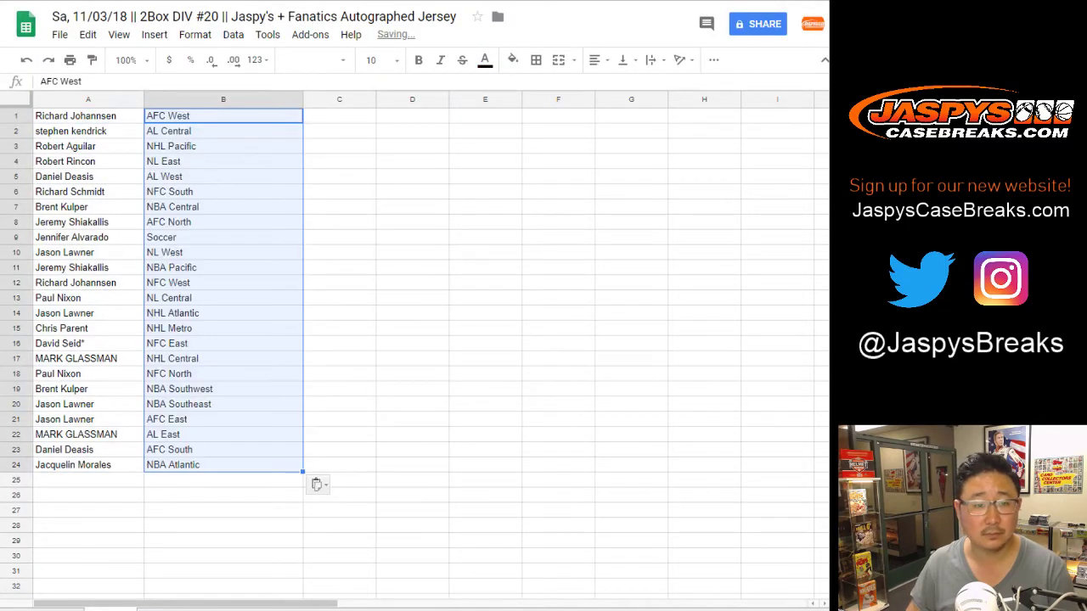
Set the whole sheet's font to Helvetica at size 14 and fit columns A and B to their contents.
{"action": "left_click", "coordinate": [16, 99]}
{"action": "left_click", "coordinate": [314, 61]}
{"action": "left_click", "coordinate": [332, 114]}
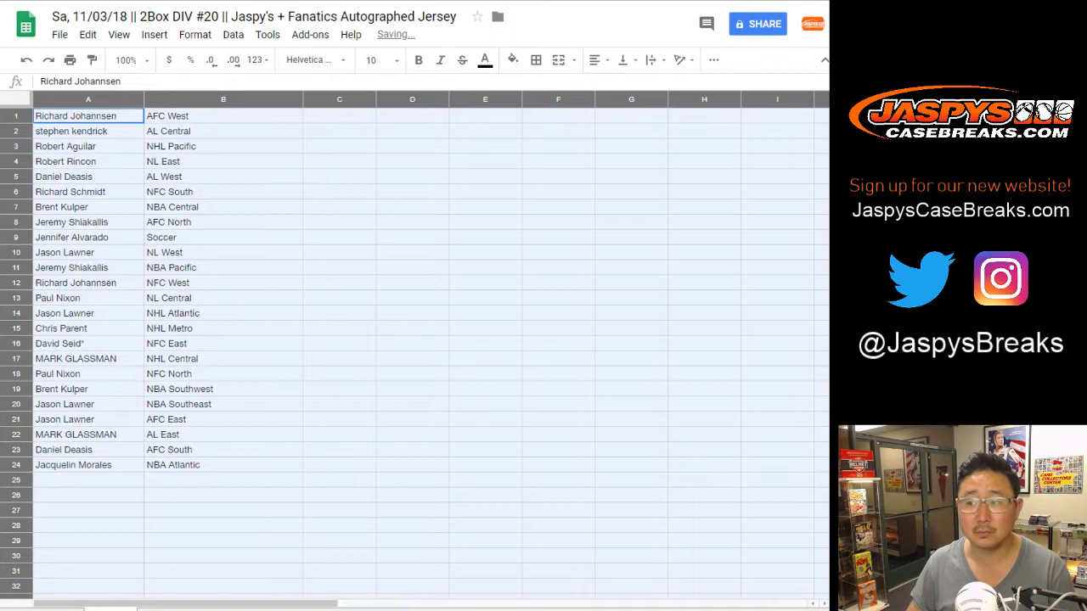
{"action": "left_click", "coordinate": [375, 59]}
{"action": "left_click", "coordinate": [376, 222]}
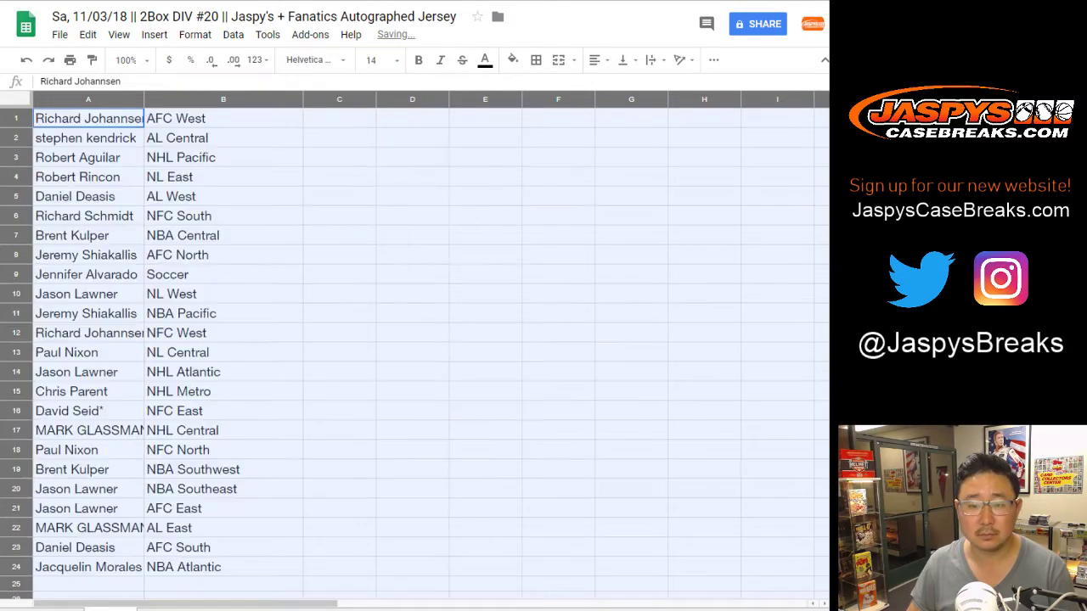
{"action": "double_click", "coordinate": [143, 99]}
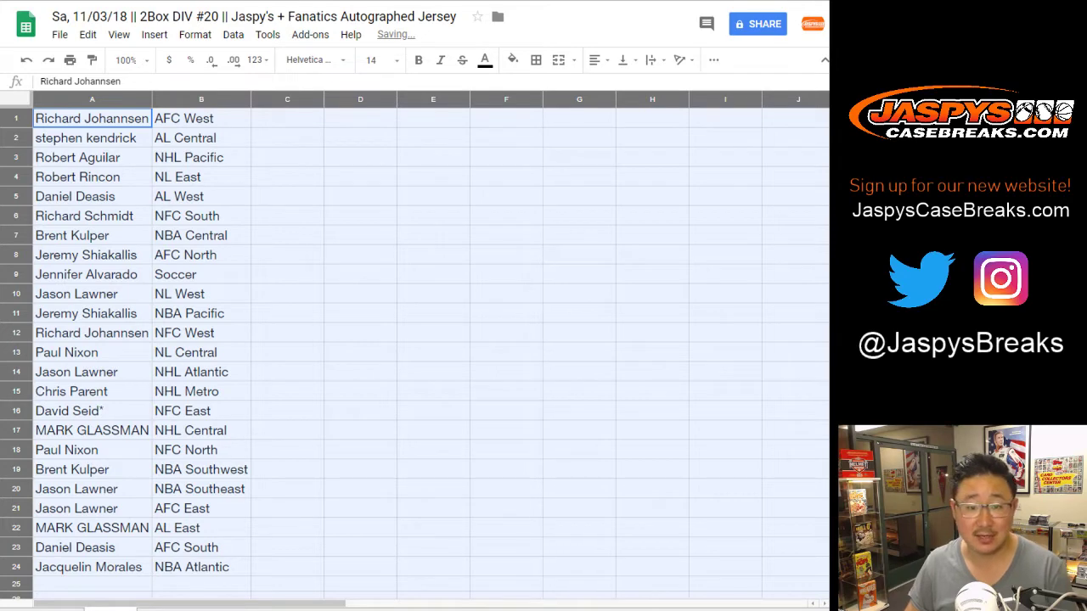
Go through the participant and division pairings row by row, highlighting each row in order down to row 24.
{"action": "left_click", "coordinate": [16, 138]}
{"action": "left_click", "coordinate": [16, 158]}
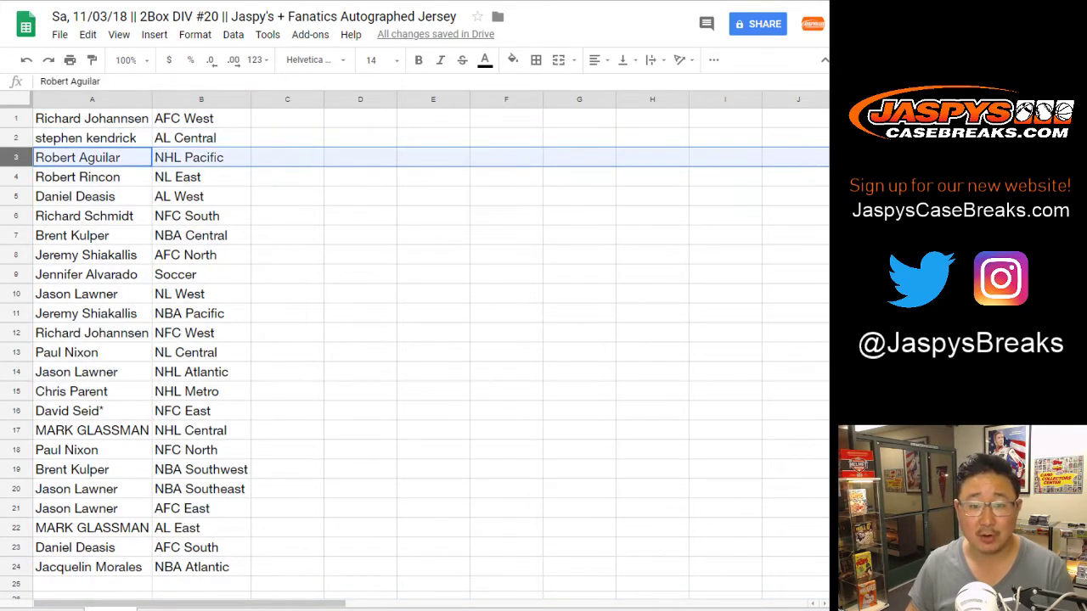
{"action": "left_click", "coordinate": [16, 178]}
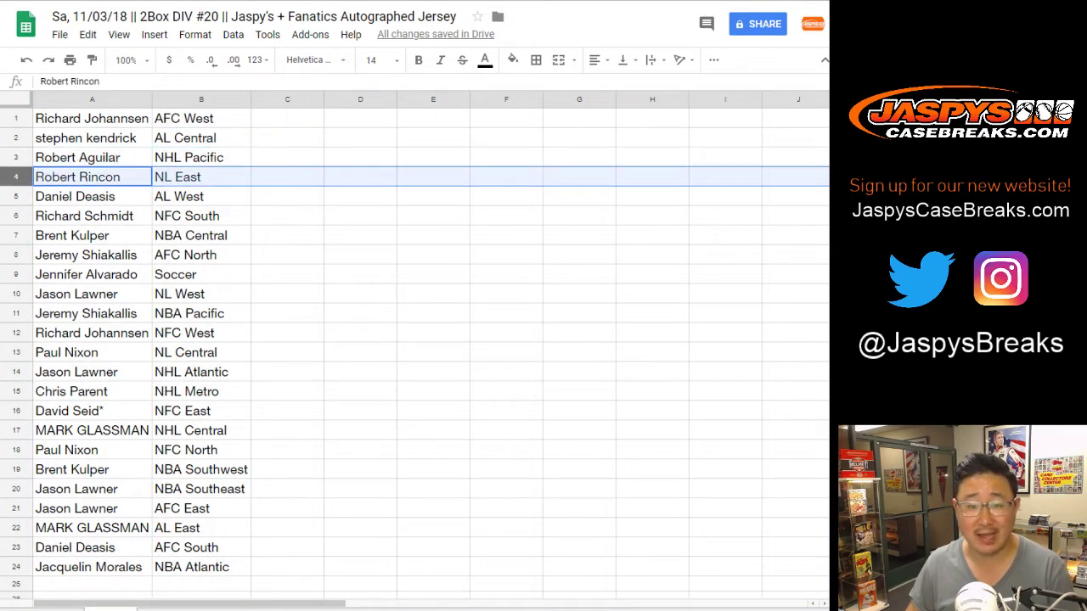
{"action": "left_click", "coordinate": [16, 197]}
{"action": "left_click", "coordinate": [17, 217]}
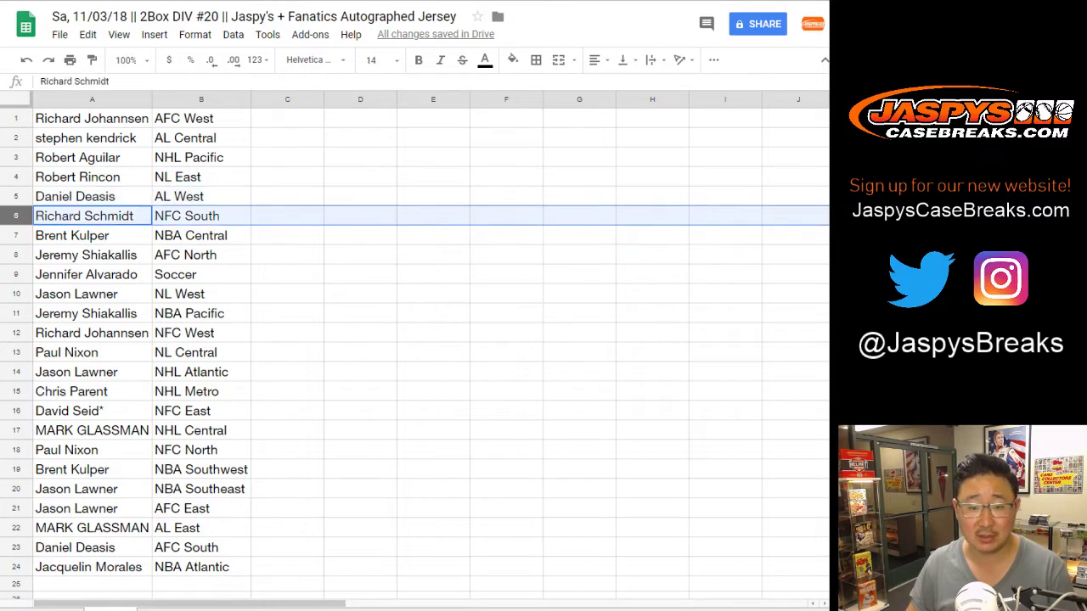
{"action": "left_click", "coordinate": [16, 236]}
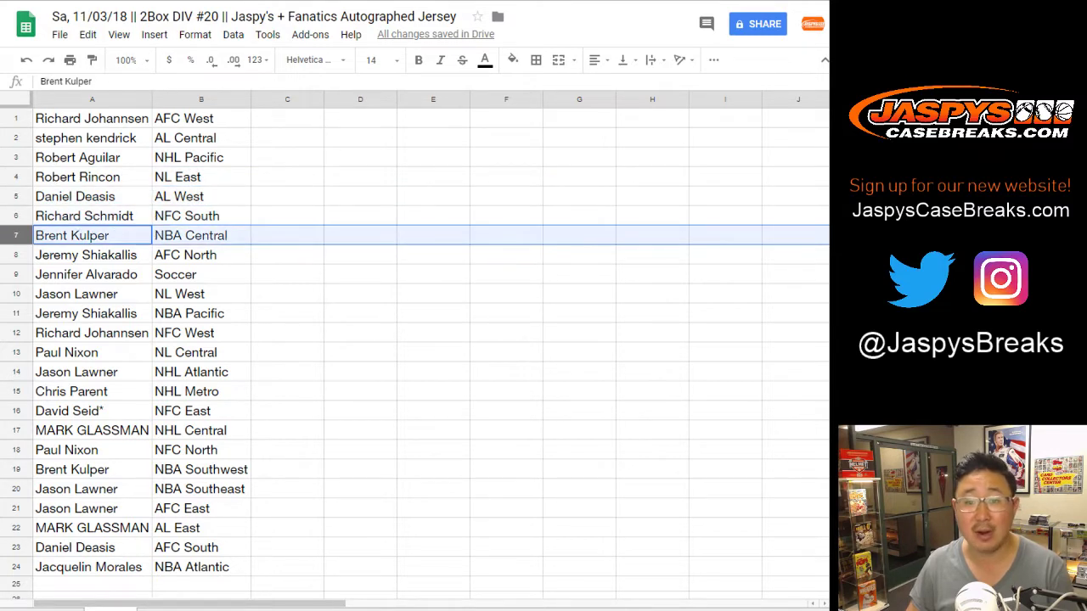
{"action": "left_click", "coordinate": [16, 255]}
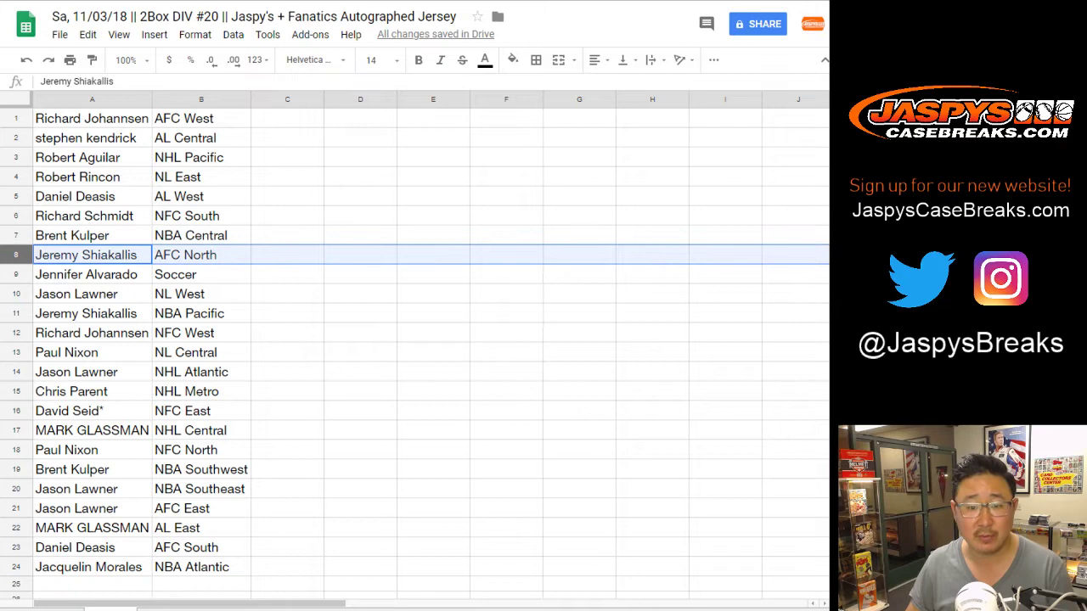
{"action": "left_click", "coordinate": [16, 274]}
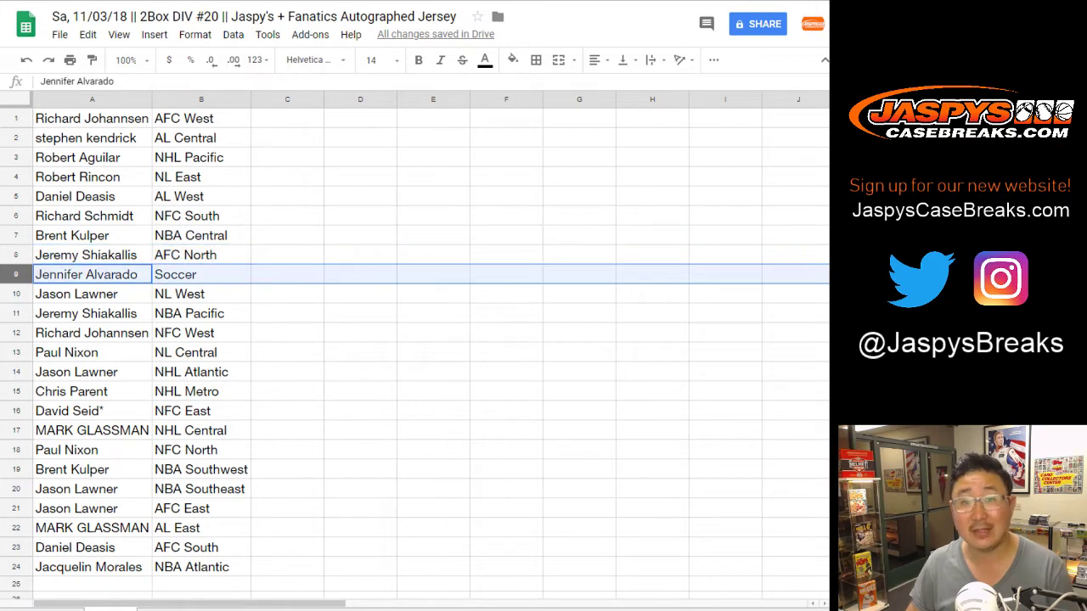
{"action": "left_click", "coordinate": [16, 294]}
{"action": "left_click", "coordinate": [16, 313]}
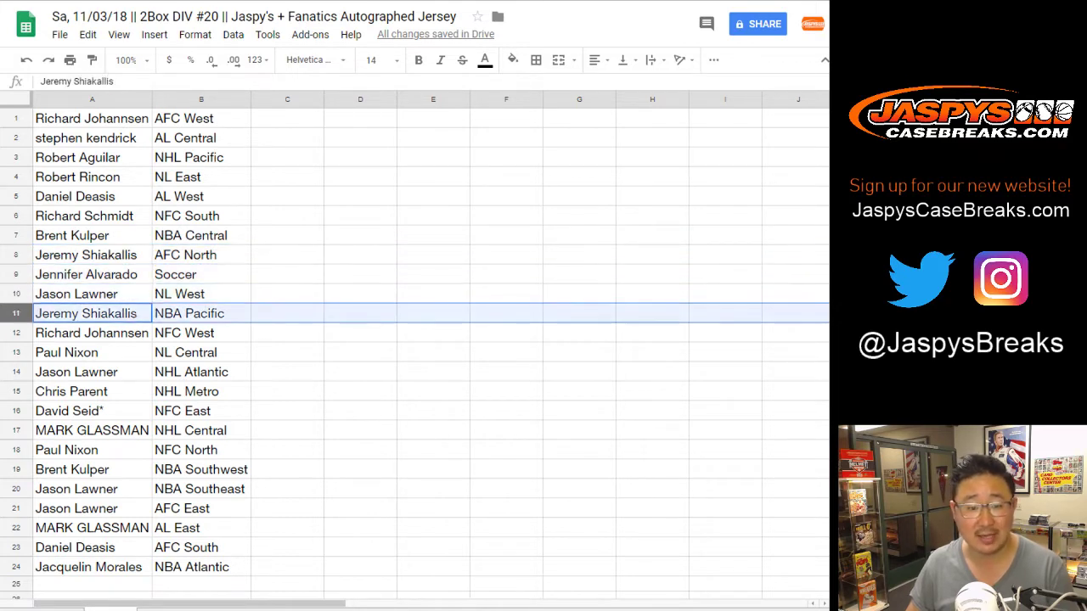
{"action": "left_click", "coordinate": [16, 333]}
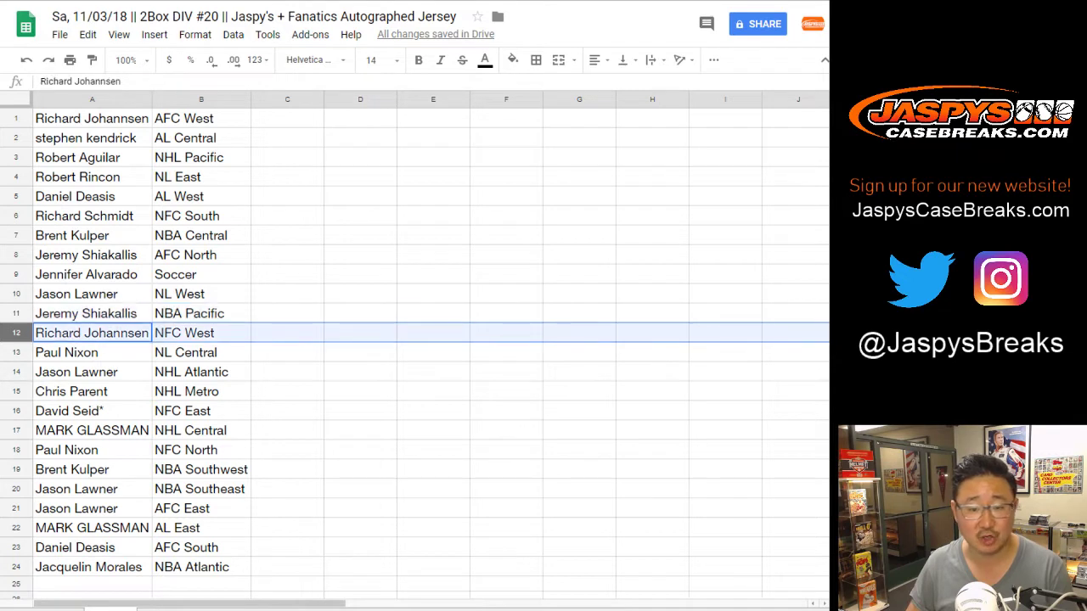
{"action": "scroll", "coordinate": [414, 353], "scroll_direction": "down", "scroll_amount": 2}
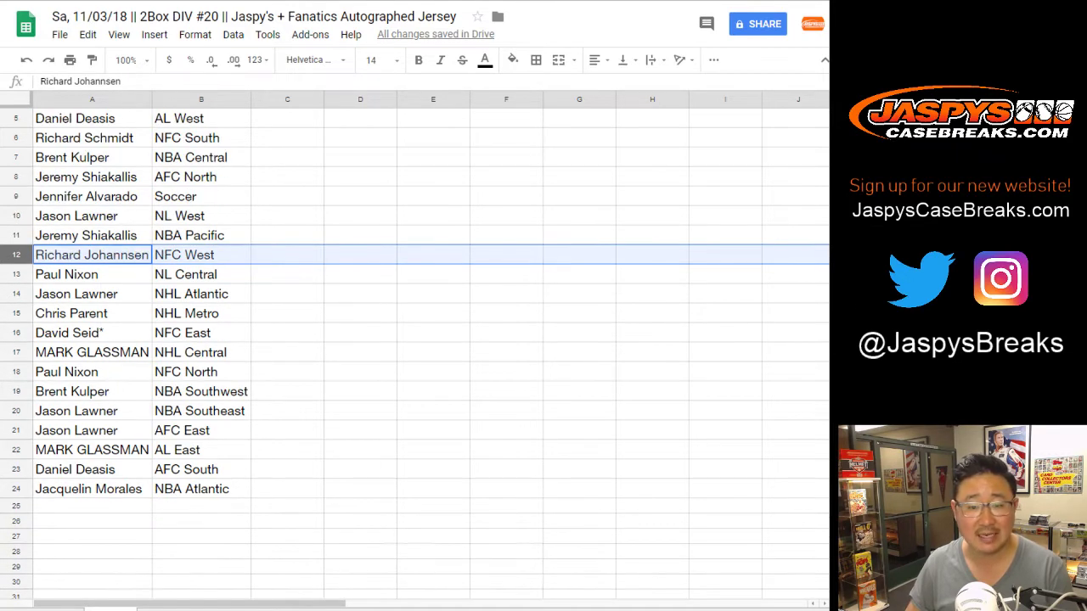
{"action": "left_click", "coordinate": [16, 274]}
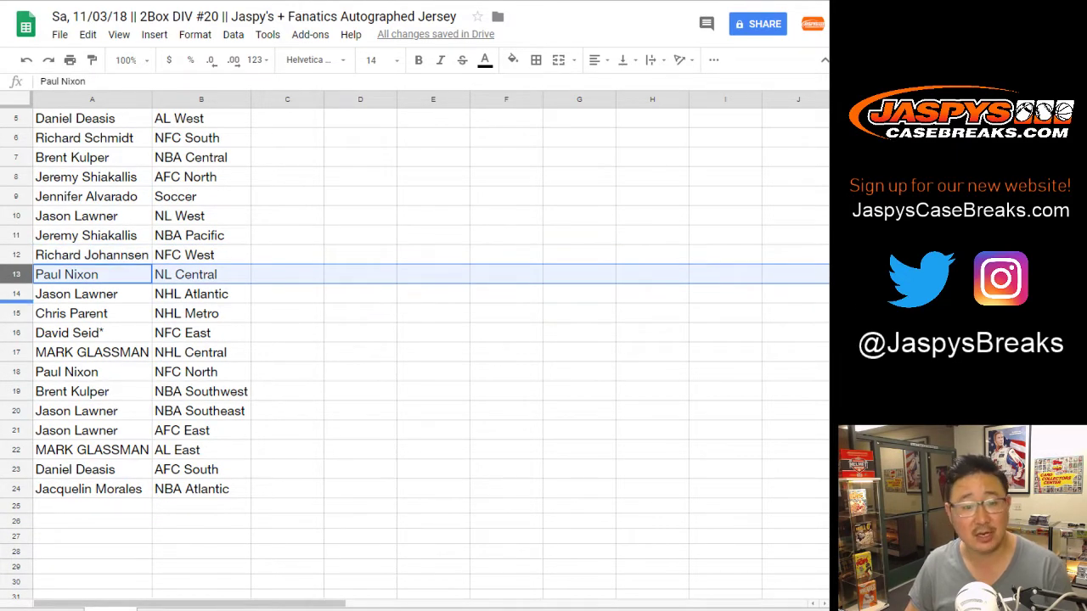
{"action": "left_click", "coordinate": [16, 294]}
{"action": "left_click", "coordinate": [16, 313]}
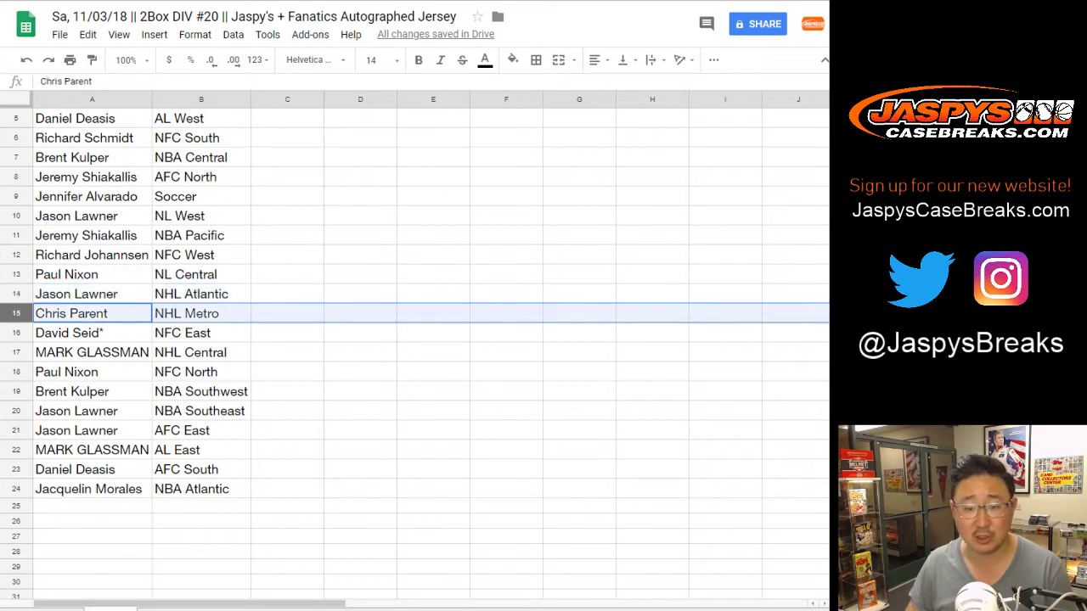
{"action": "left_click", "coordinate": [16, 333]}
{"action": "scroll", "coordinate": [414, 348], "scroll_direction": "down", "scroll_amount": 1}
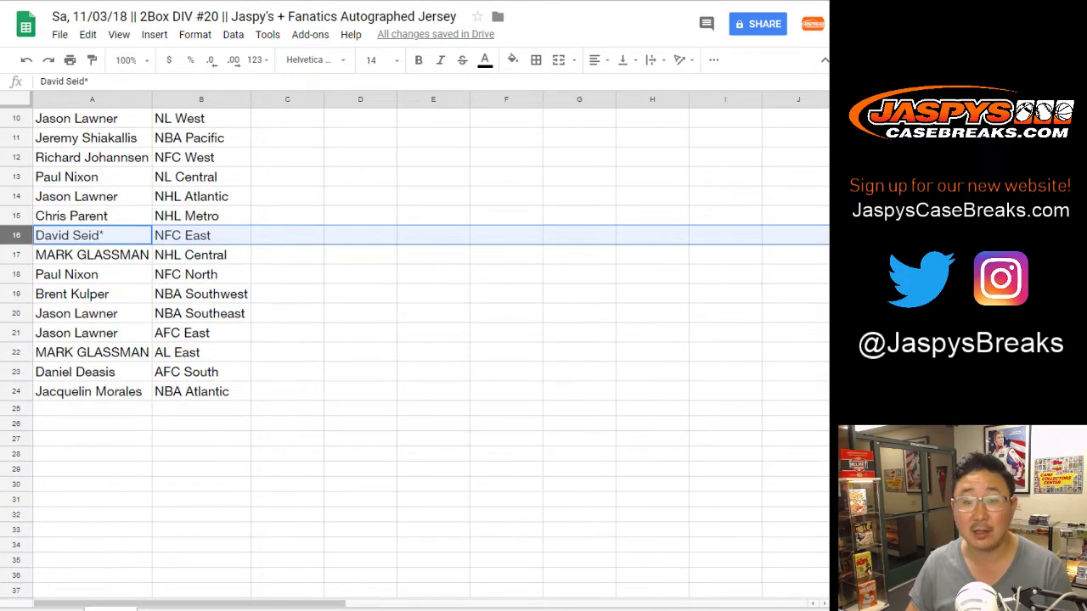
{"action": "left_click", "coordinate": [16, 255]}
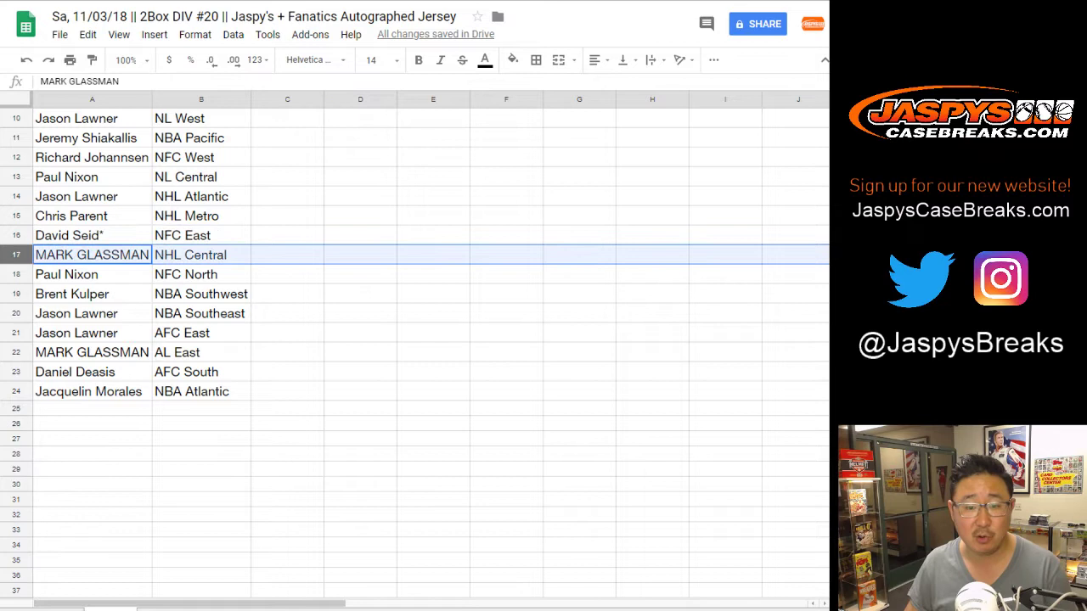
{"action": "left_click", "coordinate": [16, 275]}
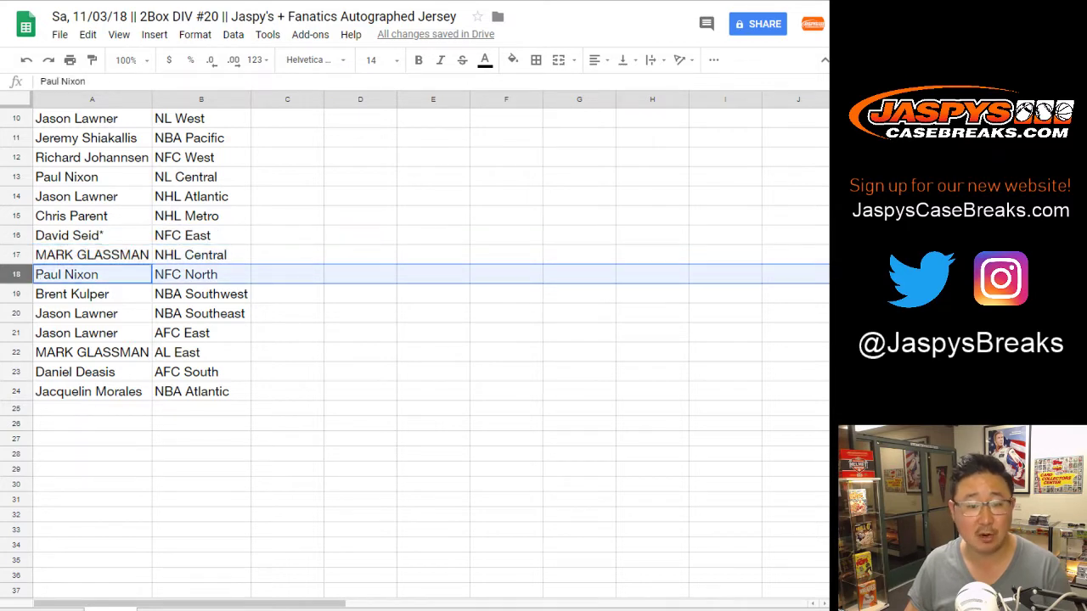
{"action": "left_click", "coordinate": [16, 294]}
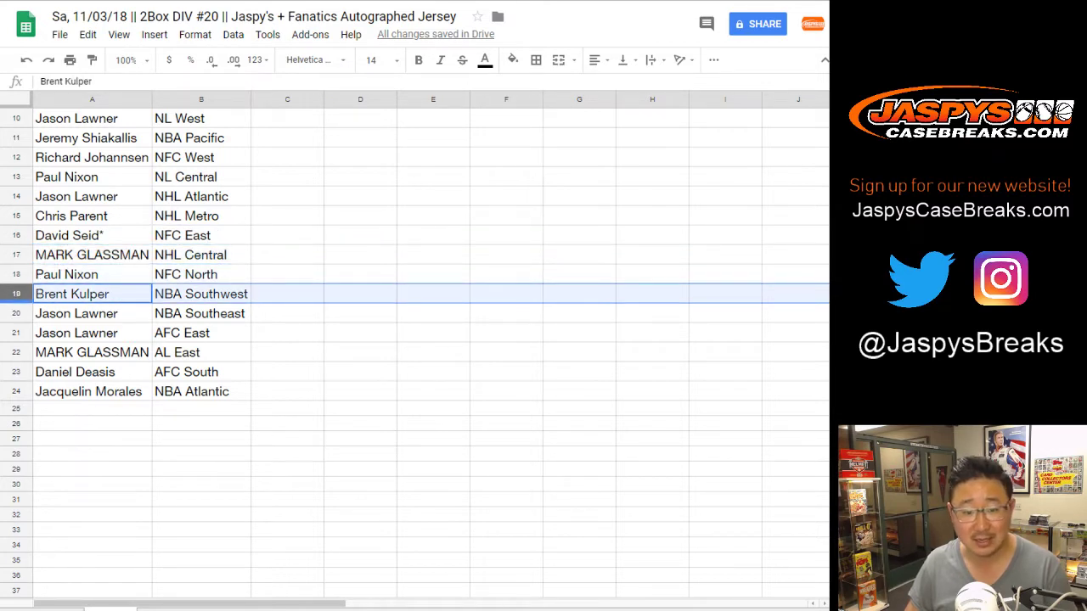
{"action": "left_click", "coordinate": [16, 313]}
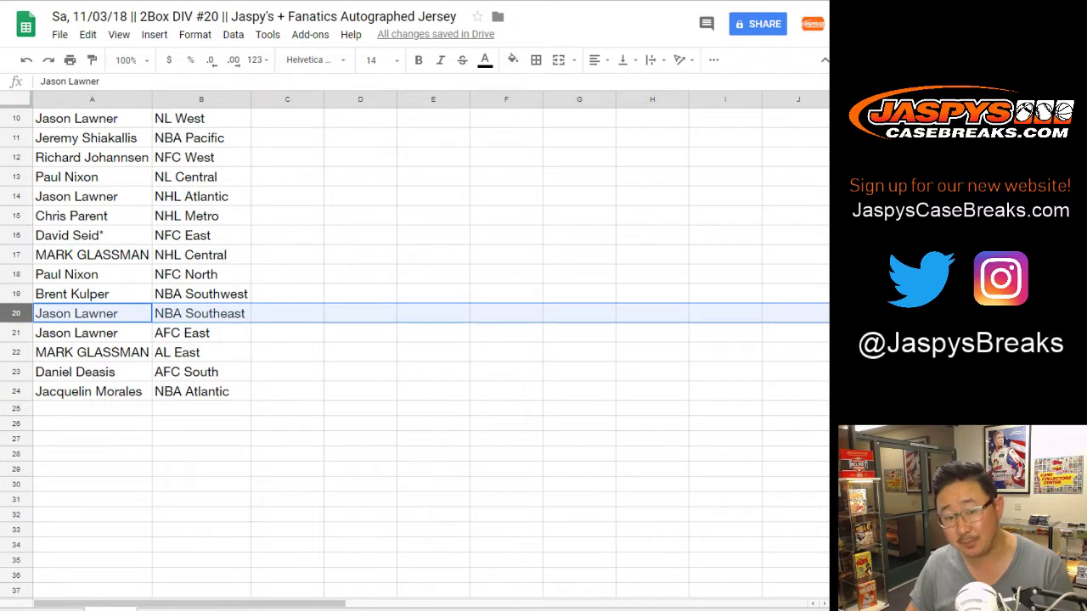
{"action": "left_click", "coordinate": [16, 333]}
{"action": "left_click", "coordinate": [16, 352]}
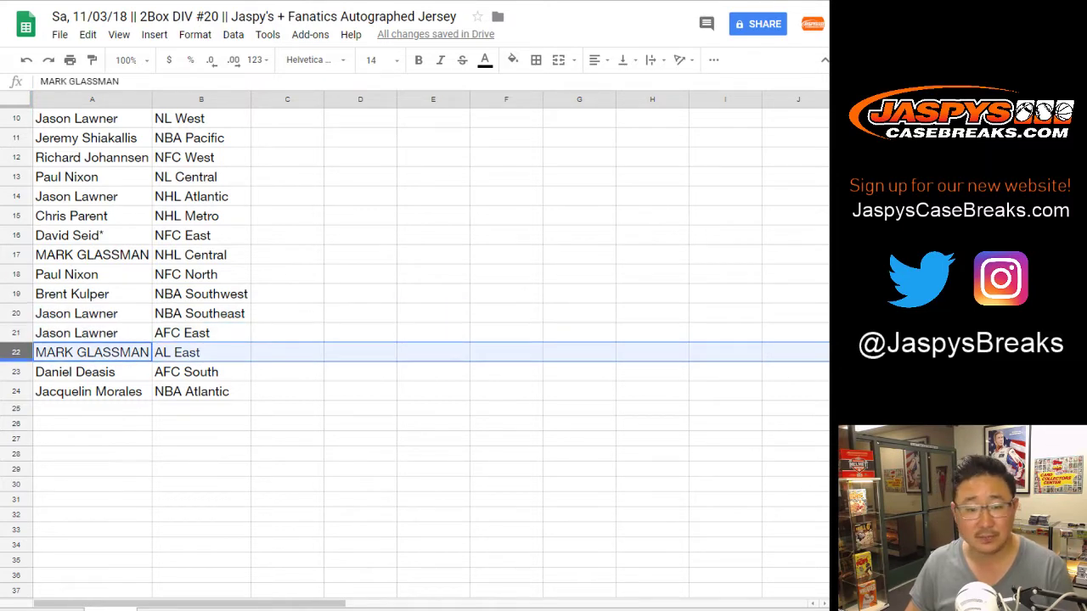
{"action": "left_click", "coordinate": [16, 372]}
{"action": "left_click", "coordinate": [17, 391]}
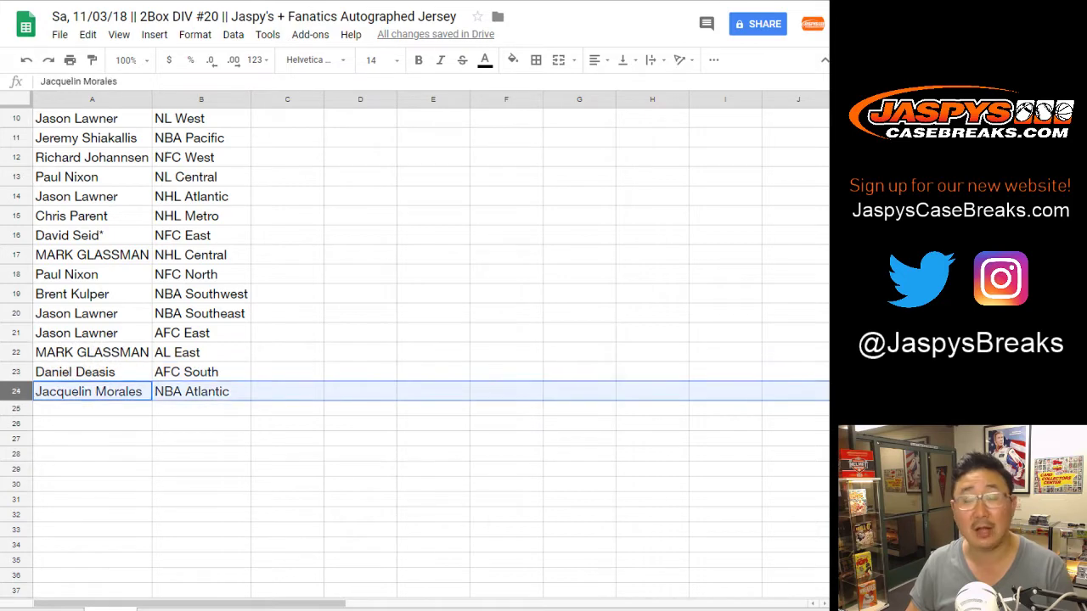
Sort the whole sheet by column B from A to Z so the pairings are ordered by division.
{"action": "scroll", "coordinate": [432, 352], "scroll_direction": "up", "scroll_amount": 3}
{"action": "left_click", "coordinate": [201, 99]}
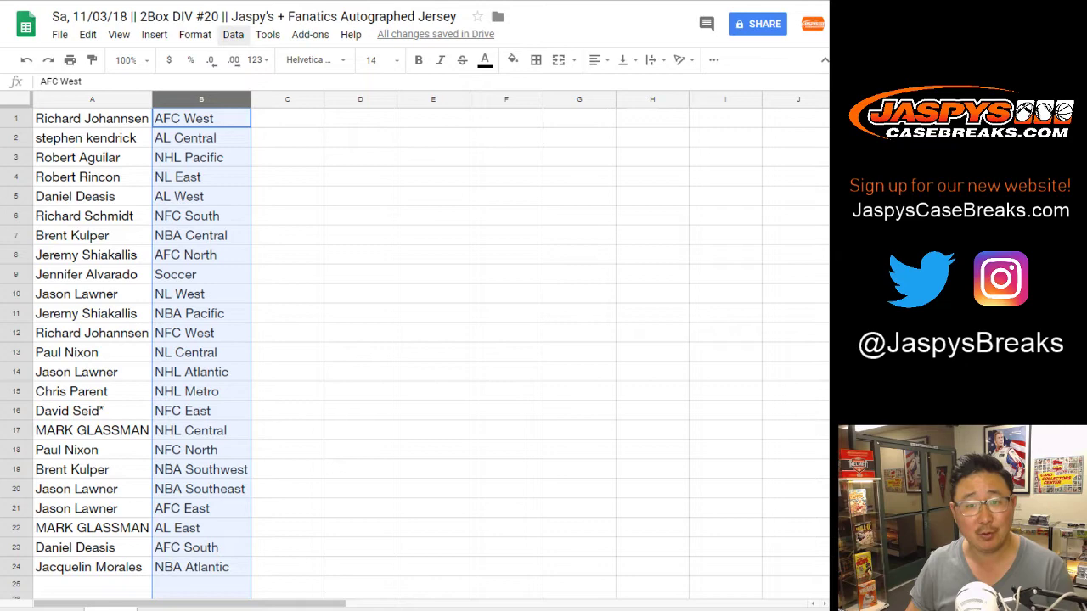
{"action": "left_click", "coordinate": [233, 34]}
{"action": "left_click", "coordinate": [306, 60]}
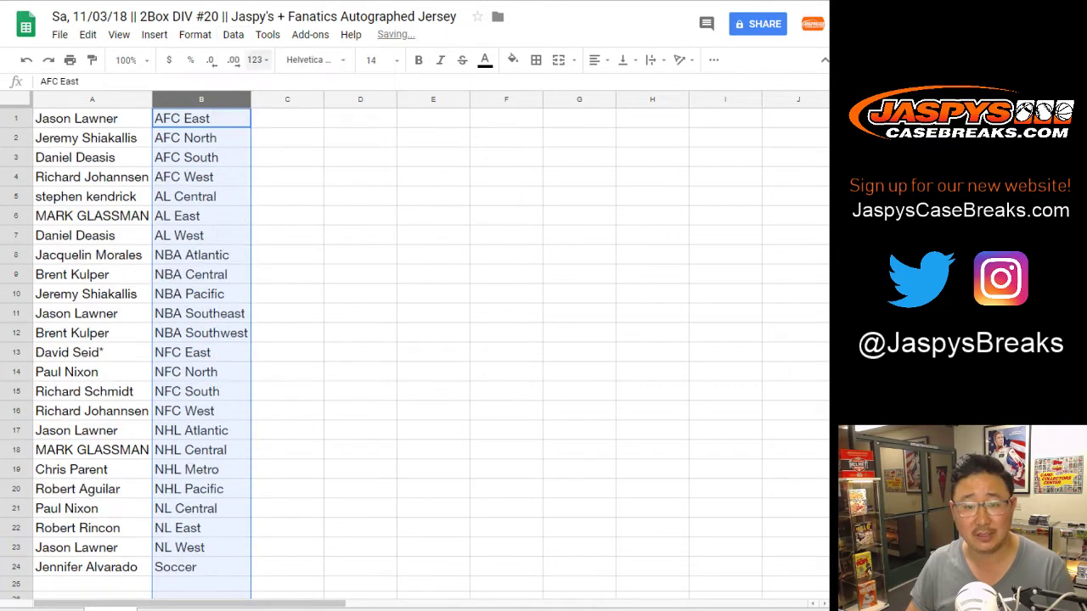
{"action": "left_click", "coordinate": [91, 119]}
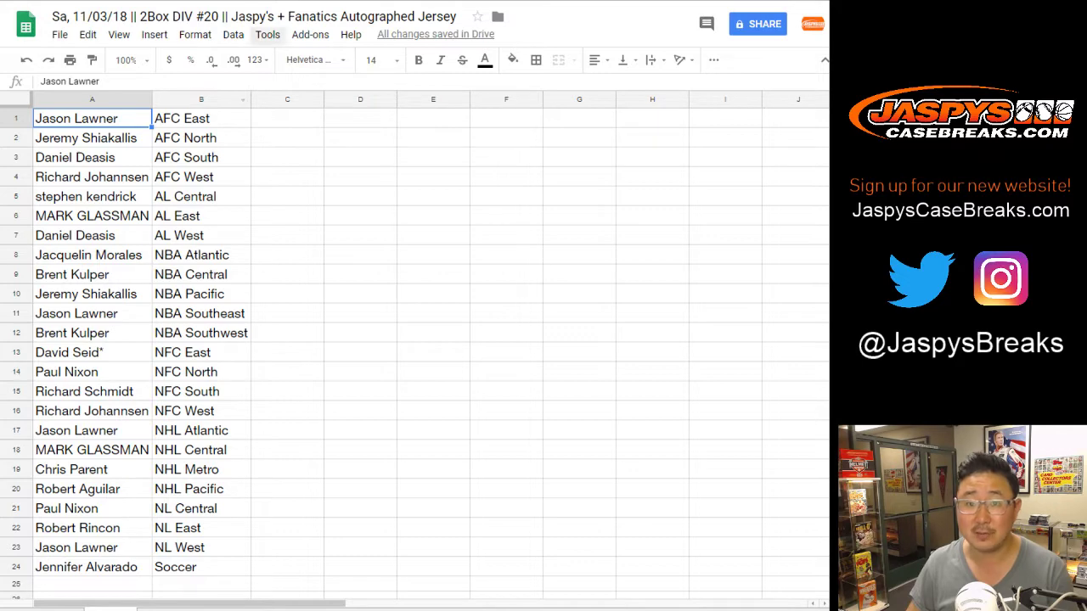
Switch to List Randomizer, randomize the list of box numbers six times, and highlight the first two numbers in the result.
{"action": "key", "text": "ctrl+Tab"}
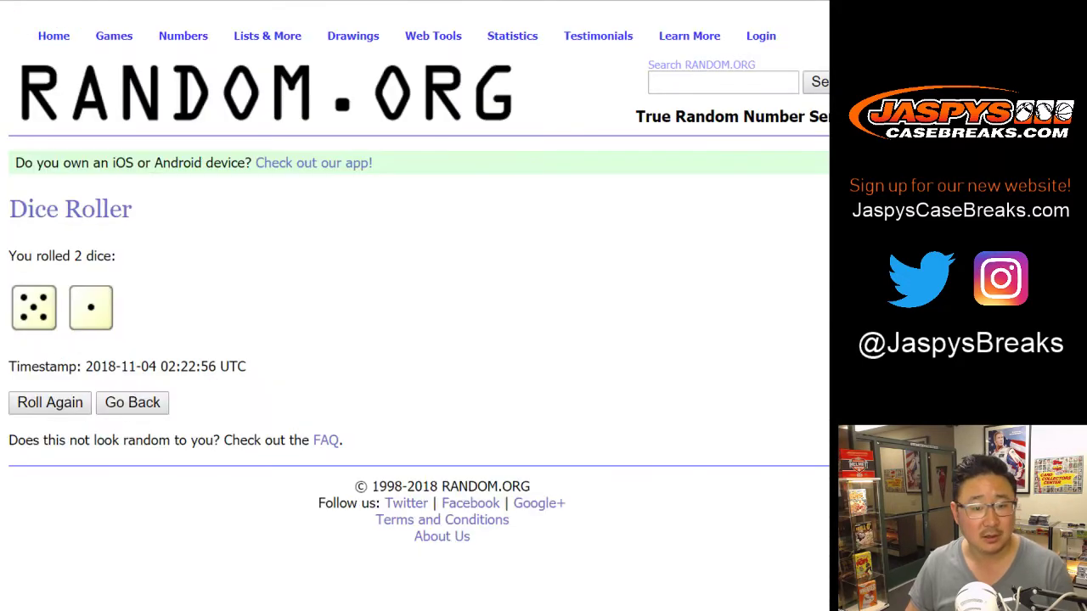
{"action": "key", "text": "ctrl+Tab"}
{"action": "scroll", "coordinate": [416, 306], "scroll_direction": "down", "scroll_amount": 3}
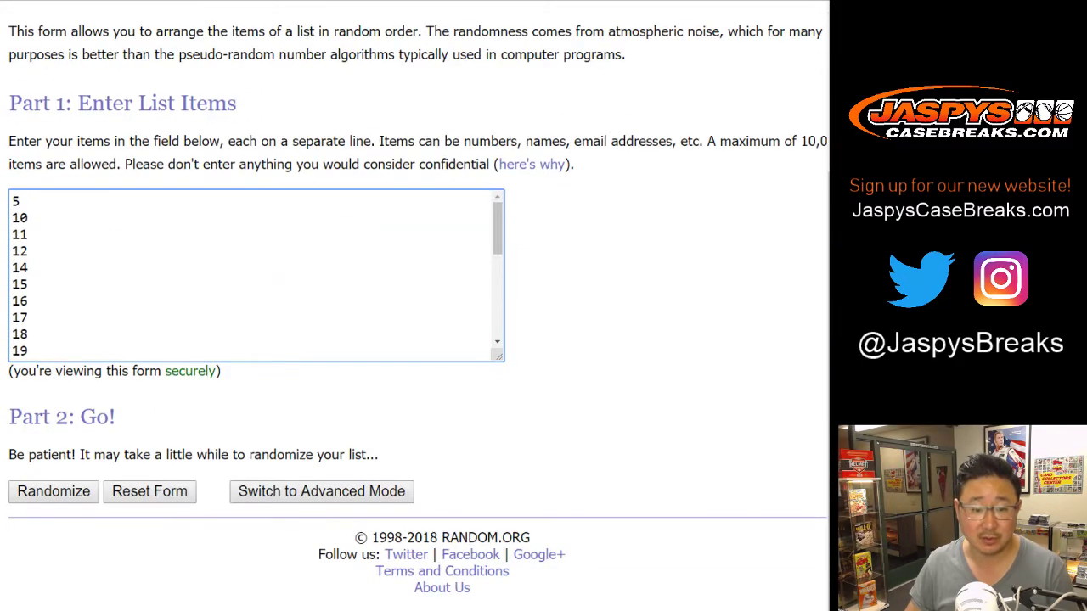
{"action": "left_click", "coordinate": [47, 493]}
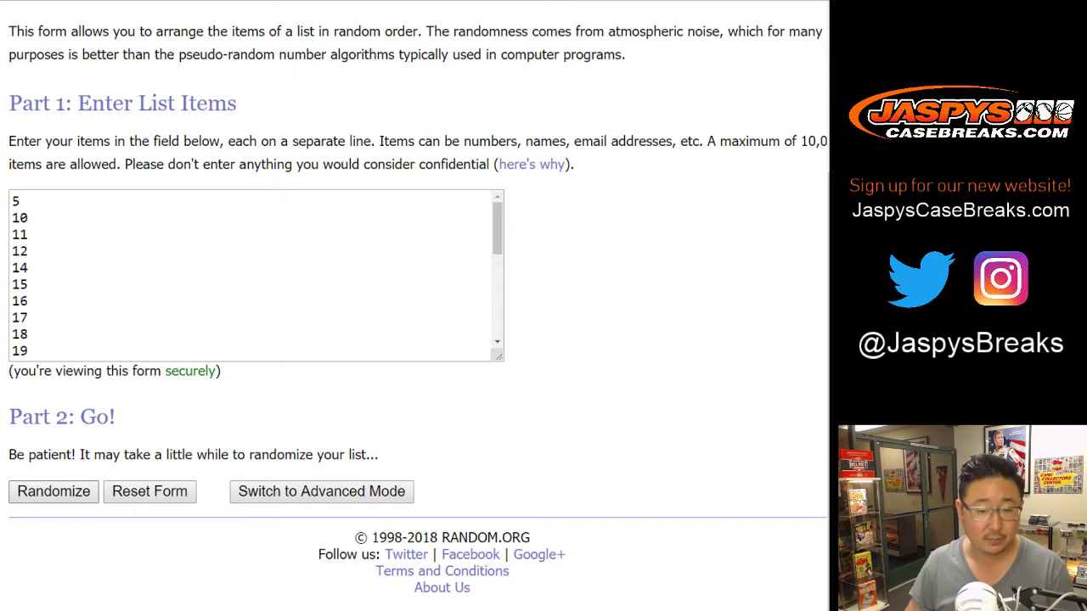
{"action": "left_click", "coordinate": [37, 492]}
{"action": "scroll", "coordinate": [416, 306], "scroll_direction": "down", "scroll_amount": 5}
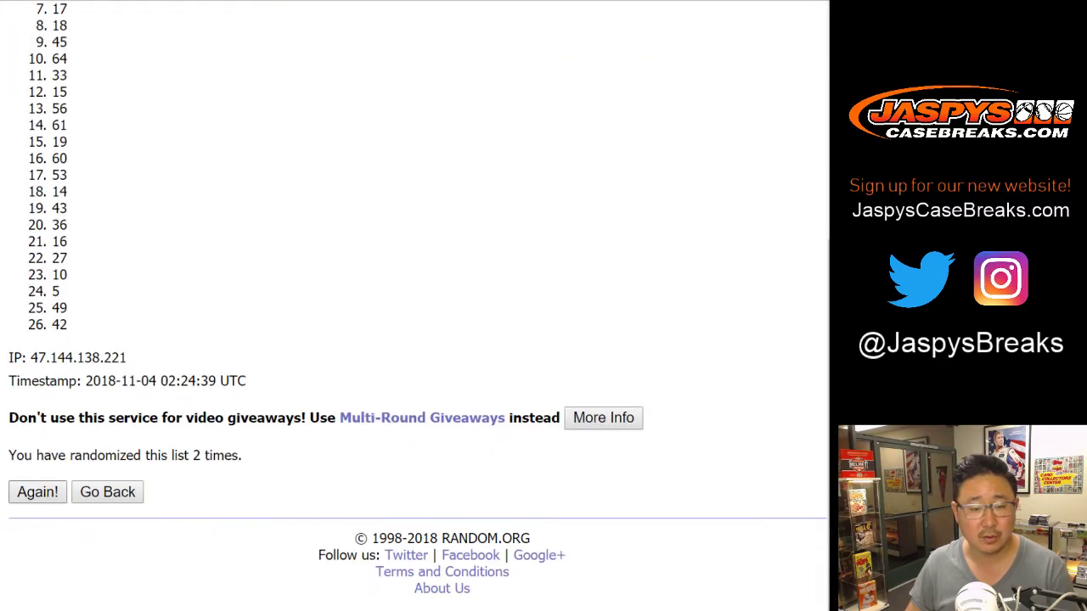
{"action": "left_click", "coordinate": [37, 492]}
{"action": "scroll", "coordinate": [416, 305], "scroll_direction": "down", "scroll_amount": 5}
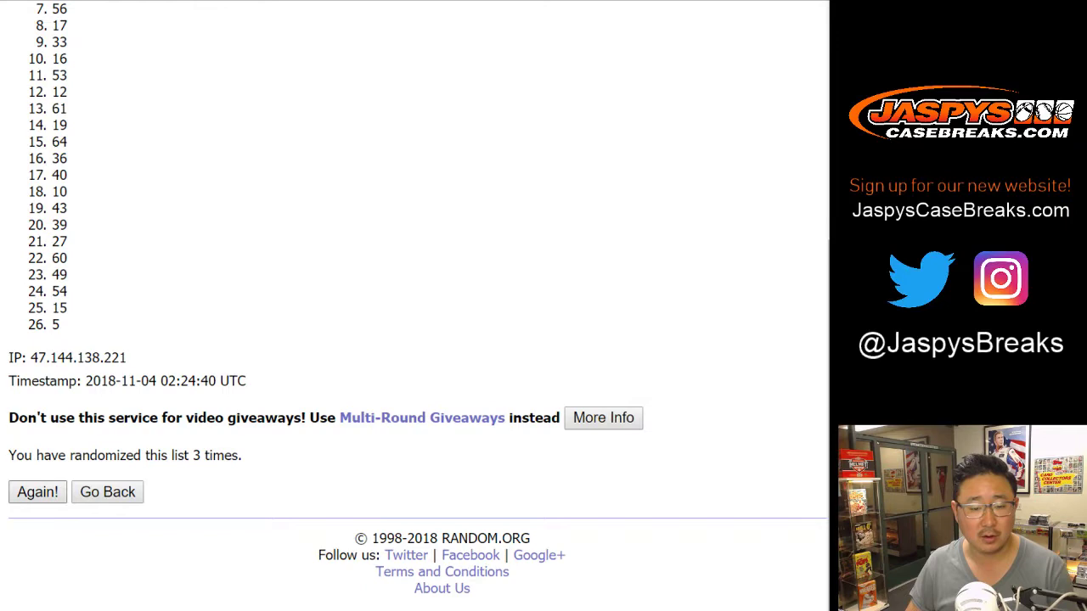
{"action": "left_click", "coordinate": [37, 491]}
{"action": "left_click", "coordinate": [37, 491]}
{"action": "scroll", "coordinate": [416, 305], "scroll_direction": "down", "scroll_amount": 5}
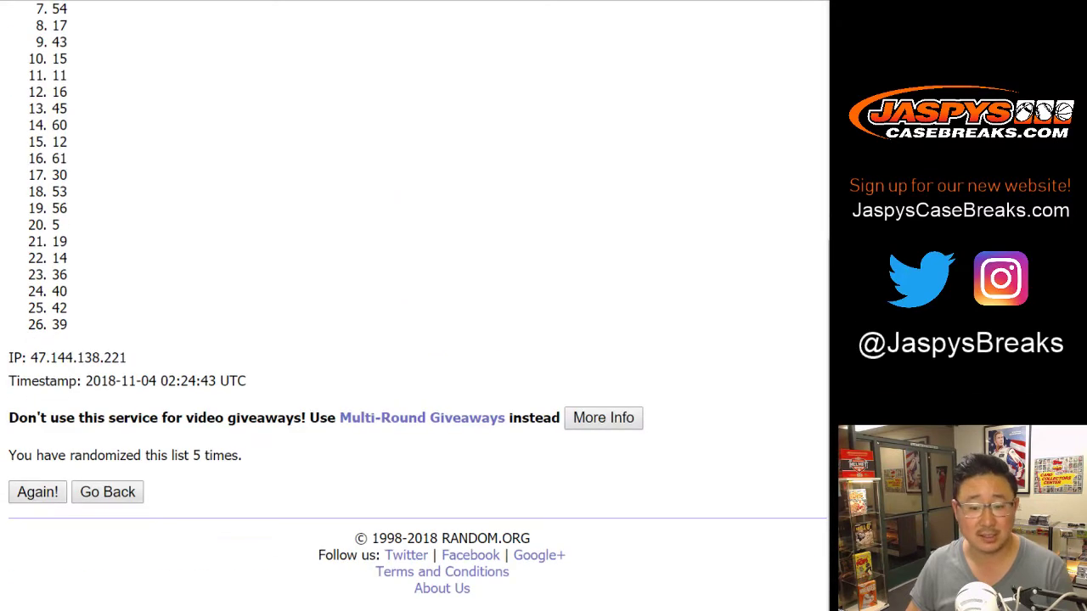
{"action": "left_click", "coordinate": [37, 492]}
{"action": "scroll", "coordinate": [416, 306], "scroll_direction": "down", "scroll_amount": 5}
{"action": "scroll", "coordinate": [416, 306], "scroll_direction": "up", "scroll_amount": 5}
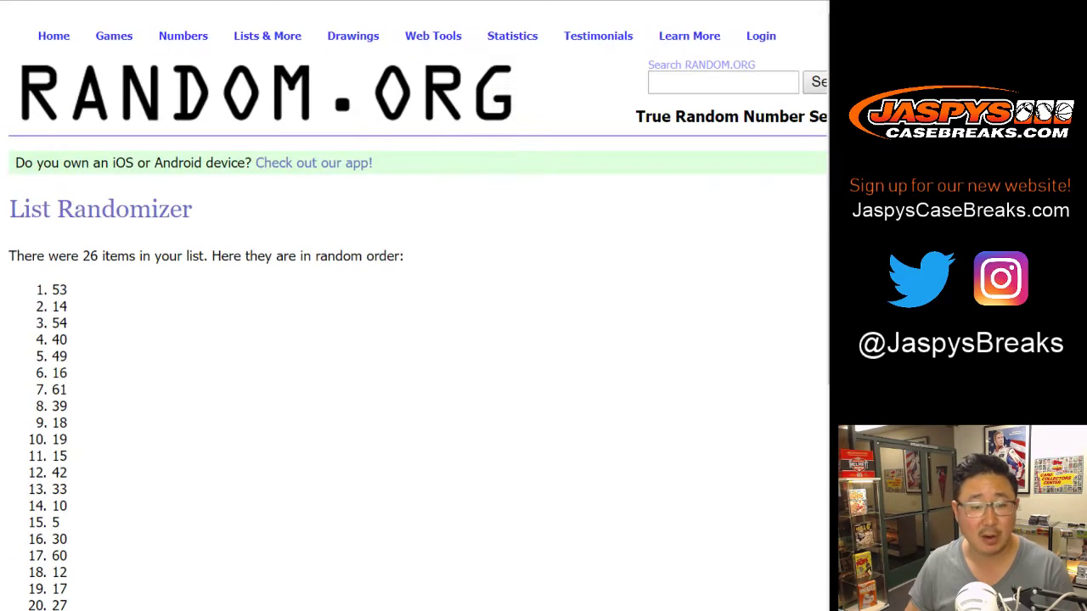
{"action": "left_click_drag", "start_coordinate": [52, 290], "coordinate": [67, 306]}
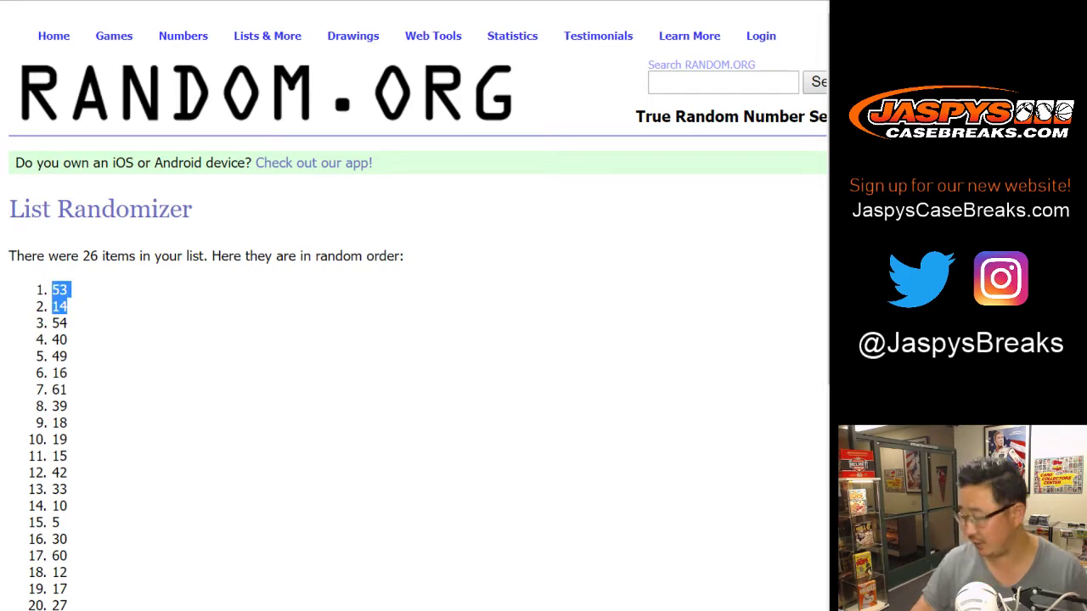
Back in the spreadsheet, highlight the NBA Southwest, NBA Central, NHL Central and NFC West rows together, finishing with only NBA Central selected.
{"action": "key", "text": "ctrl+Tab"}
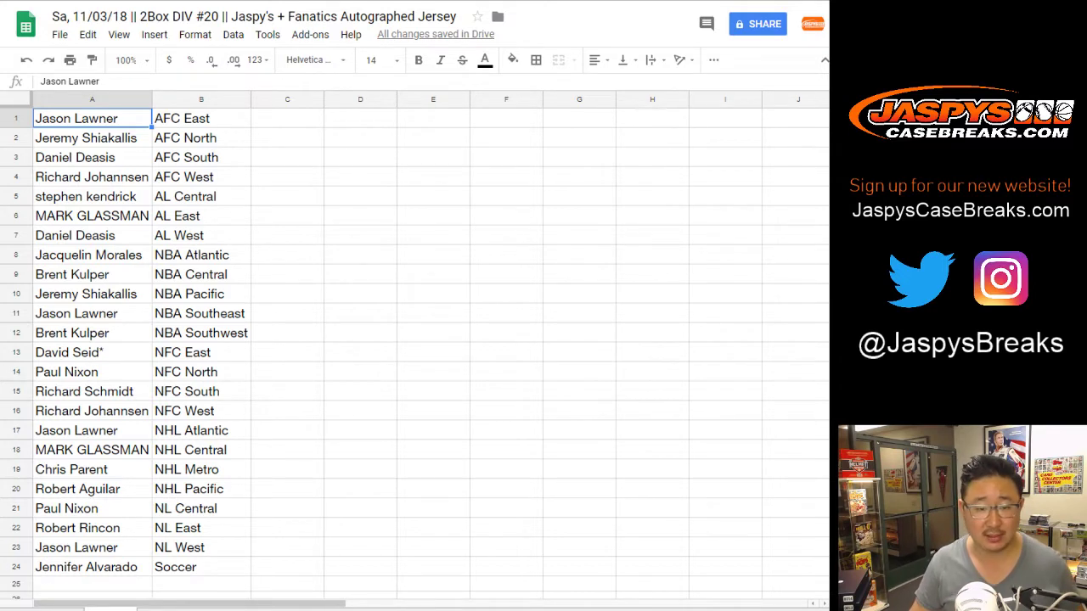
{"action": "left_click", "coordinate": [16, 332]}
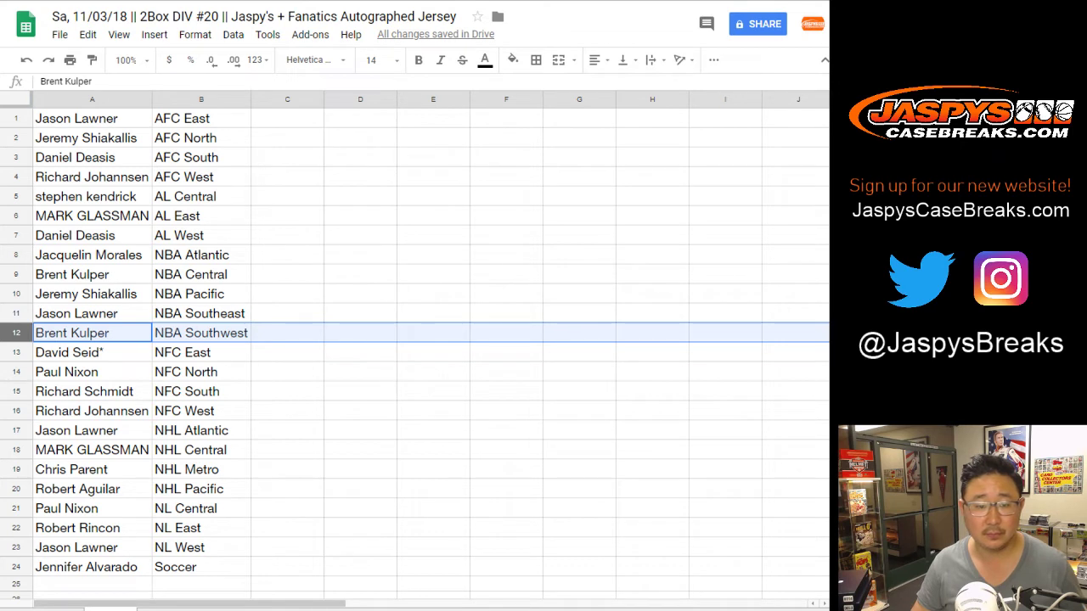
{"action": "left_click", "coordinate": [16, 275], "text": "ctrl"}
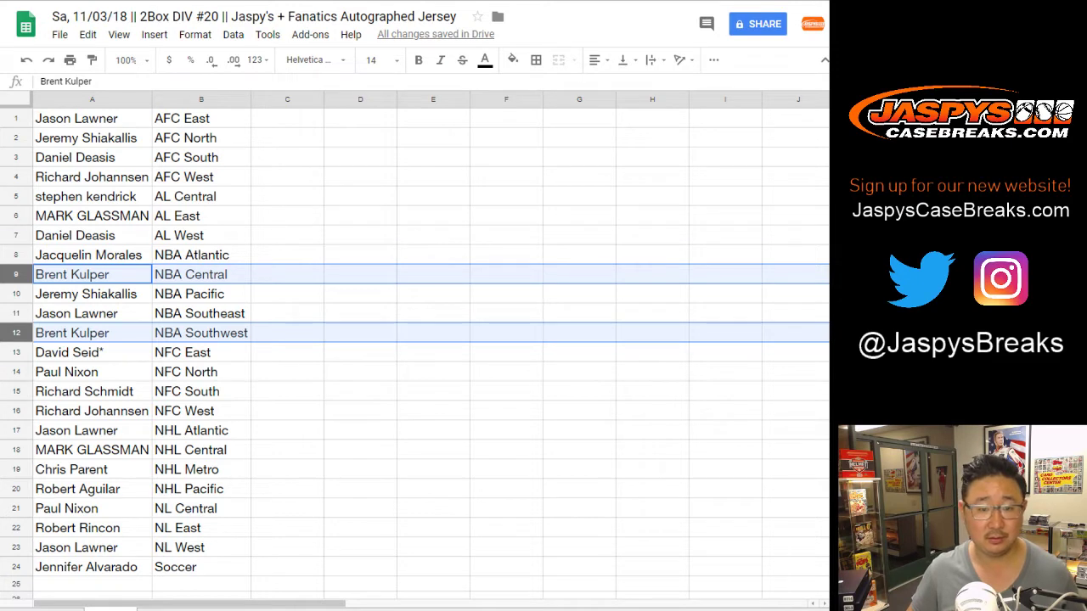
{"action": "left_click", "coordinate": [16, 450], "text": "ctrl"}
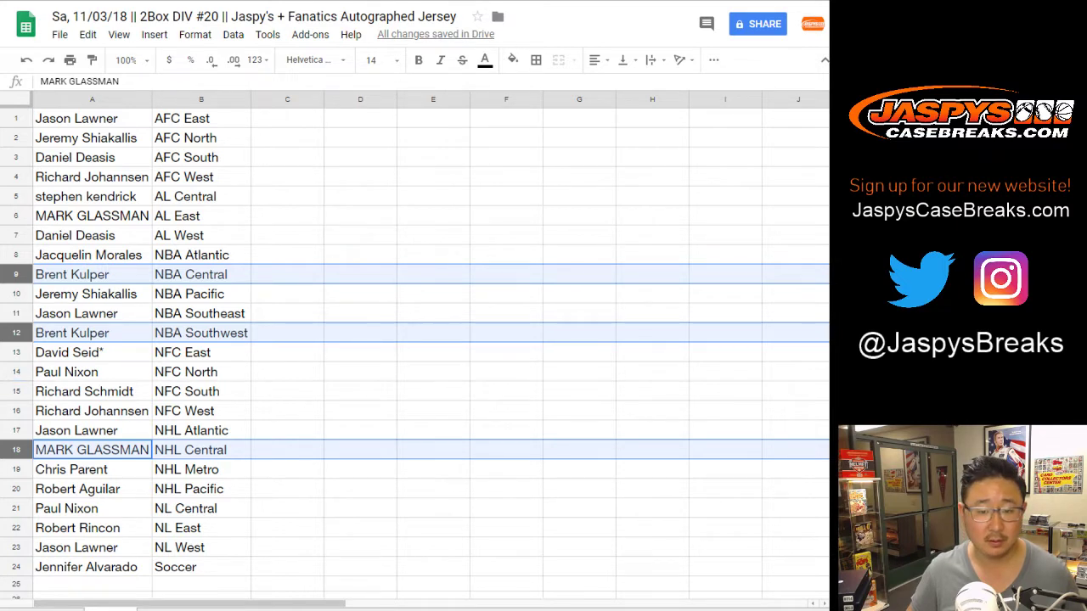
{"action": "left_click", "coordinate": [16, 411], "text": "ctrl"}
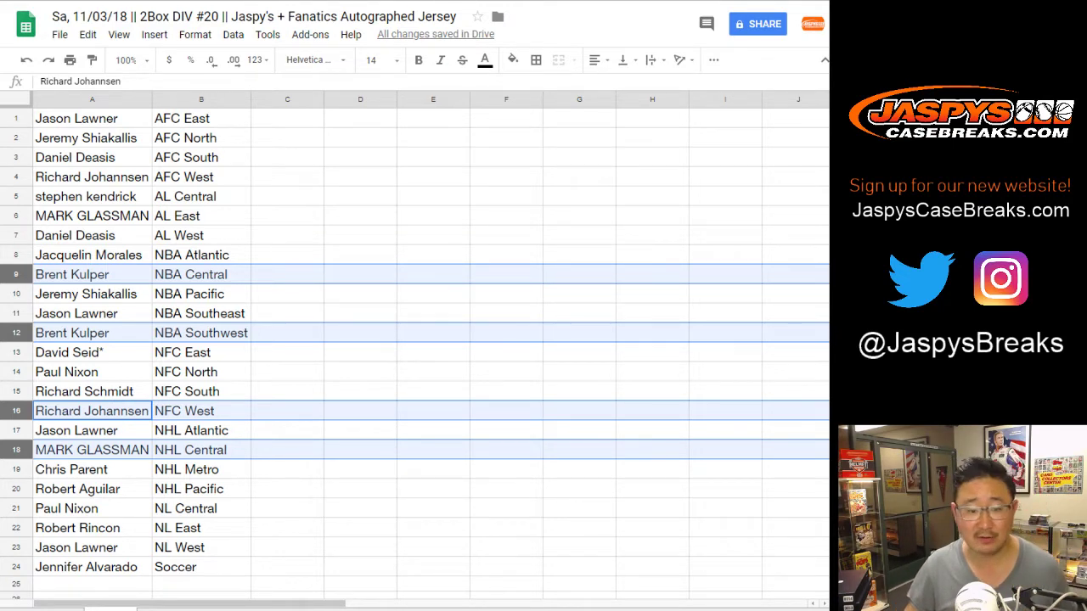
{"action": "left_click", "coordinate": [16, 274]}
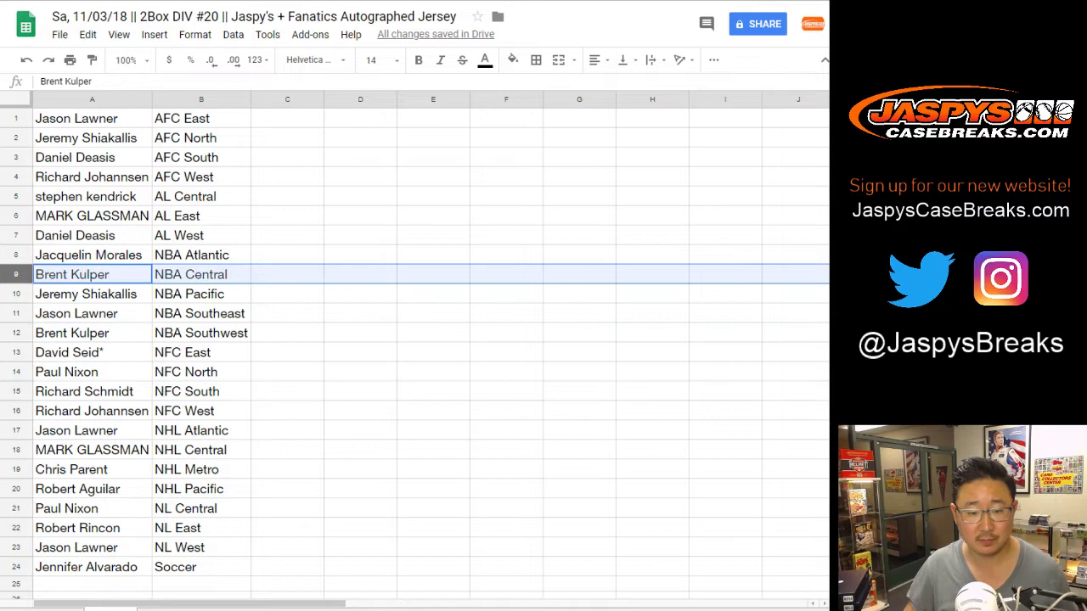
Move the participant names for AFC North and NFC West out of column A into column C of their own rows.
{"action": "left_click", "coordinate": [16, 412], "text": "ctrl"}
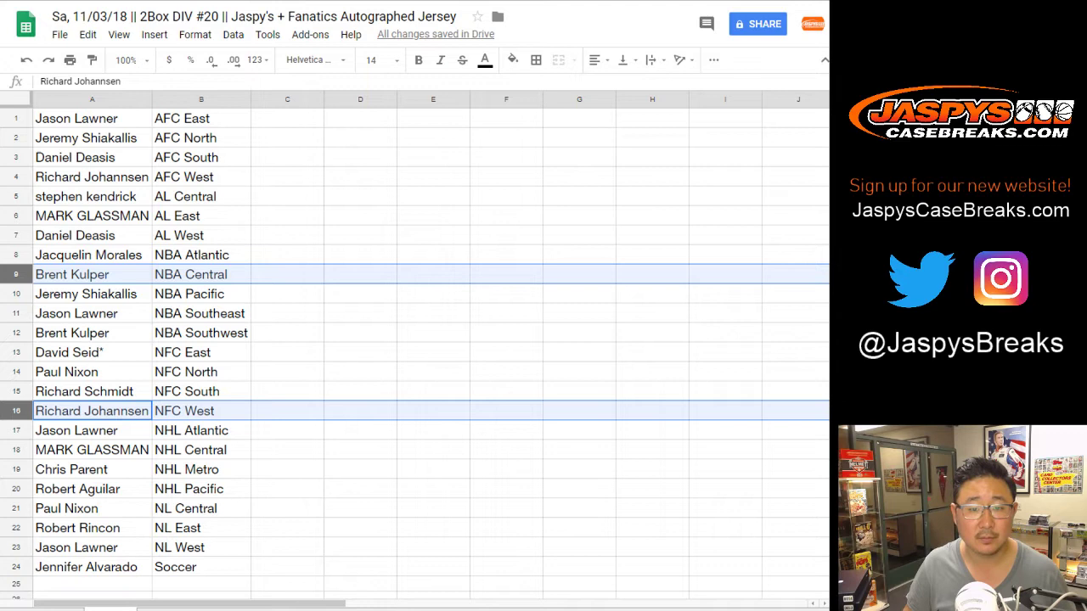
{"action": "left_click", "coordinate": [91, 137]}
{"action": "key", "text": "ctrl+x"}
{"action": "left_click", "coordinate": [287, 137]}
{"action": "key", "text": "ctrl+v"}
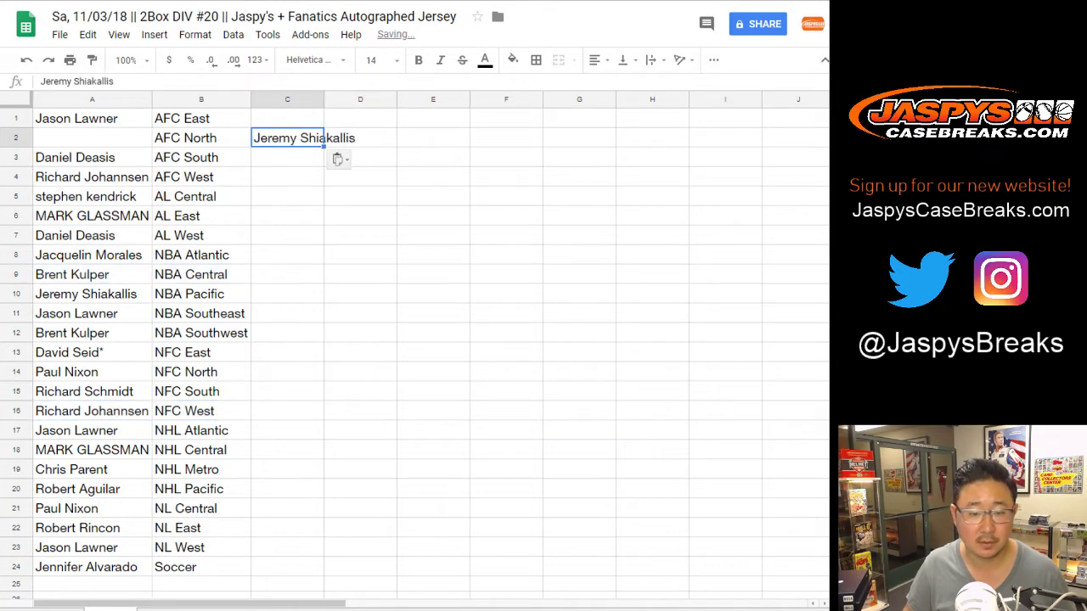
{"action": "left_click", "coordinate": [92, 411]}
{"action": "key", "text": "ctrl+x"}
{"action": "left_click", "coordinate": [287, 411]}
{"action": "key", "text": "ctrl+v"}
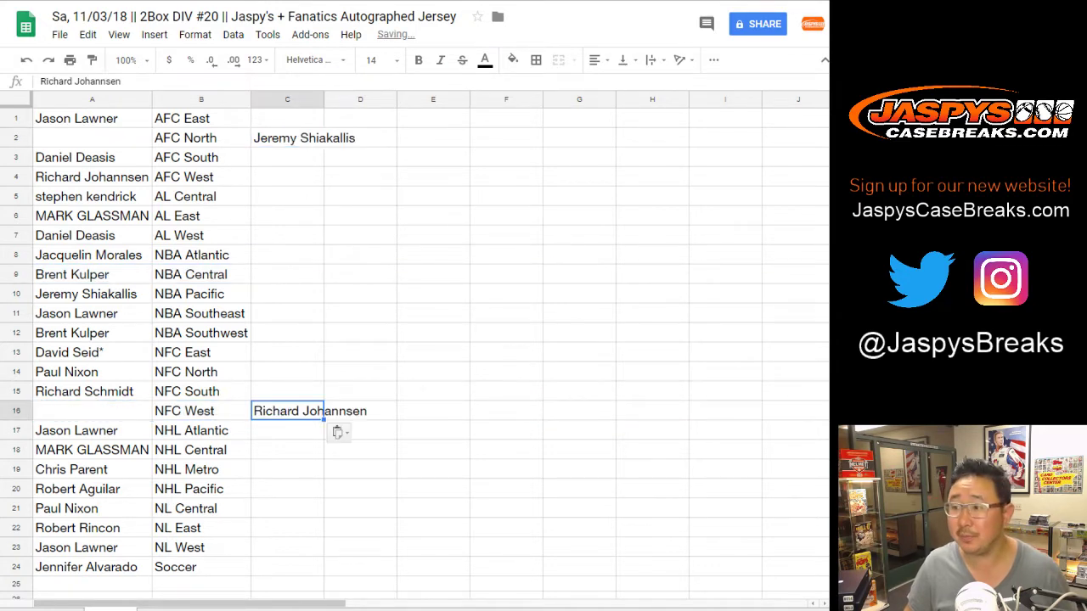
Move the NFC West participant's name from C16 to A2 and rename that row's division AFC North-T.
{"action": "key", "text": "ctrl+x"}
{"action": "left_click", "coordinate": [92, 137]}
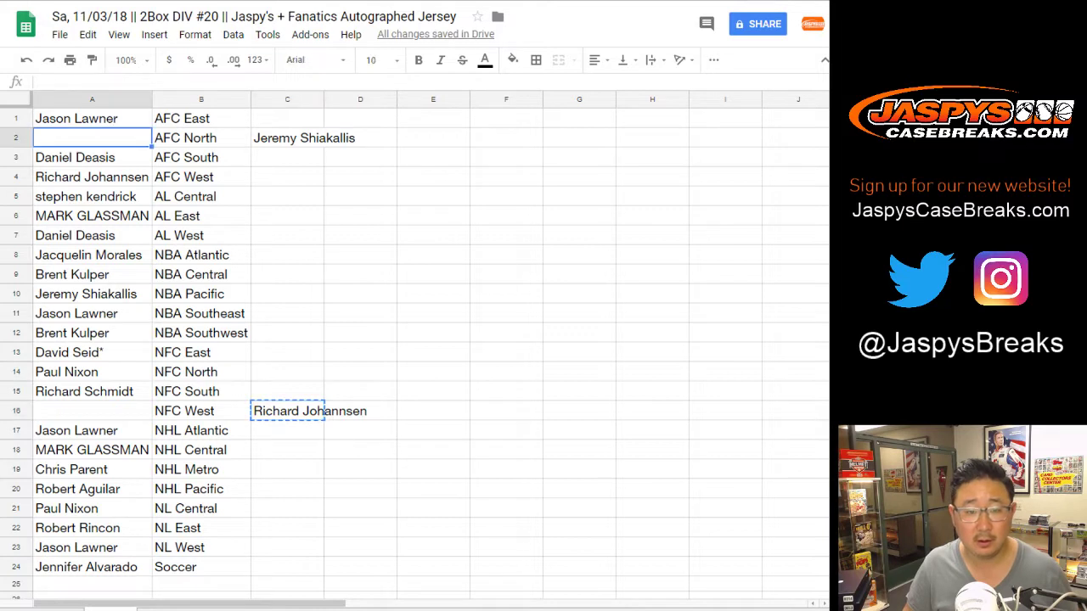
{"action": "key", "text": "ctrl+v"}
{"action": "key", "text": "Right"}
{"action": "double_click", "coordinate": [201, 137]}
{"action": "type", "text": "-T"}
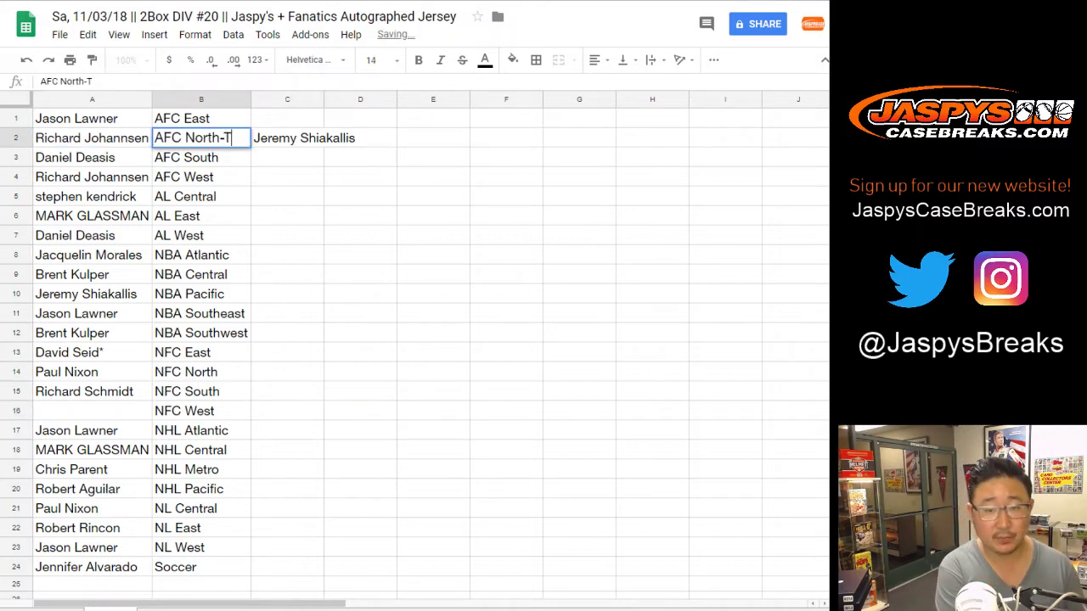
{"action": "key", "text": "Return"}
Move the former AFC North participant's name from C2 to the empty cell A16 beside NFC West.
{"action": "key", "text": "Up"}
{"action": "key", "text": "Right"}
{"action": "key", "text": "ctrl+x"}
{"action": "key", "text": "Down"}
{"action": "key", "text": "Down"}
{"action": "key", "text": "Down"}
{"action": "key", "text": "Down"}
{"action": "key", "text": "Down"}
{"action": "key", "text": "Down"}
{"action": "key", "text": "Down"}
{"action": "key", "text": "Down"}
{"action": "key", "text": "Down"}
{"action": "key", "text": "Down"}
{"action": "key", "text": "Down"}
{"action": "key", "text": "Down"}
{"action": "key", "text": "Down"}
{"action": "key", "text": "Down"}
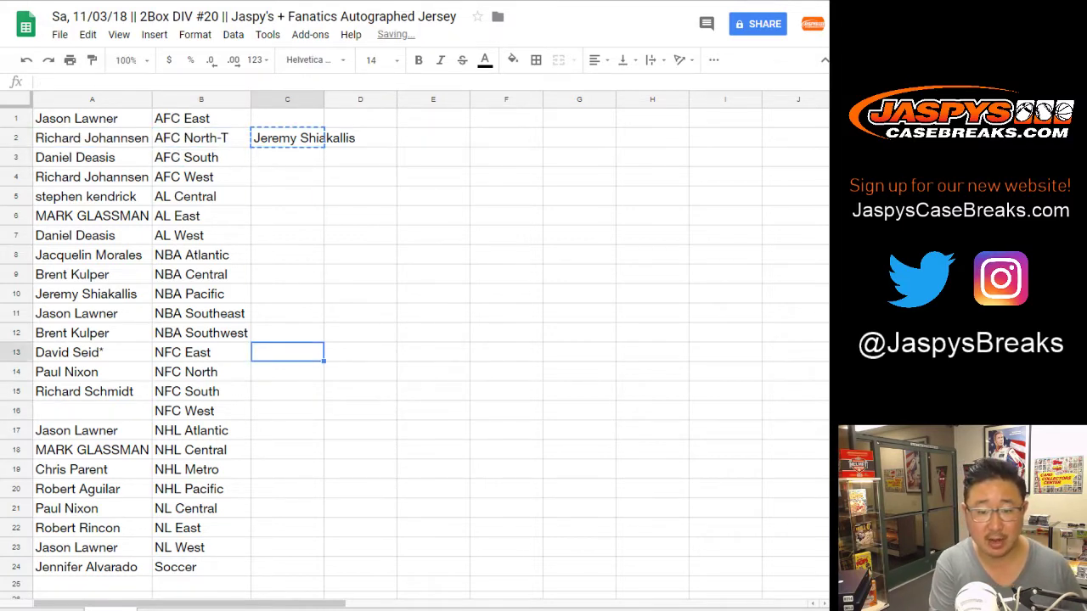
{"action": "key", "text": "Left"}
{"action": "key", "text": "Left"}
{"action": "key", "text": "ctrl+v"}
Add the suffix -T to the NFC West division in B16 so it reads NFC West-T.
{"action": "key", "text": "Right"}
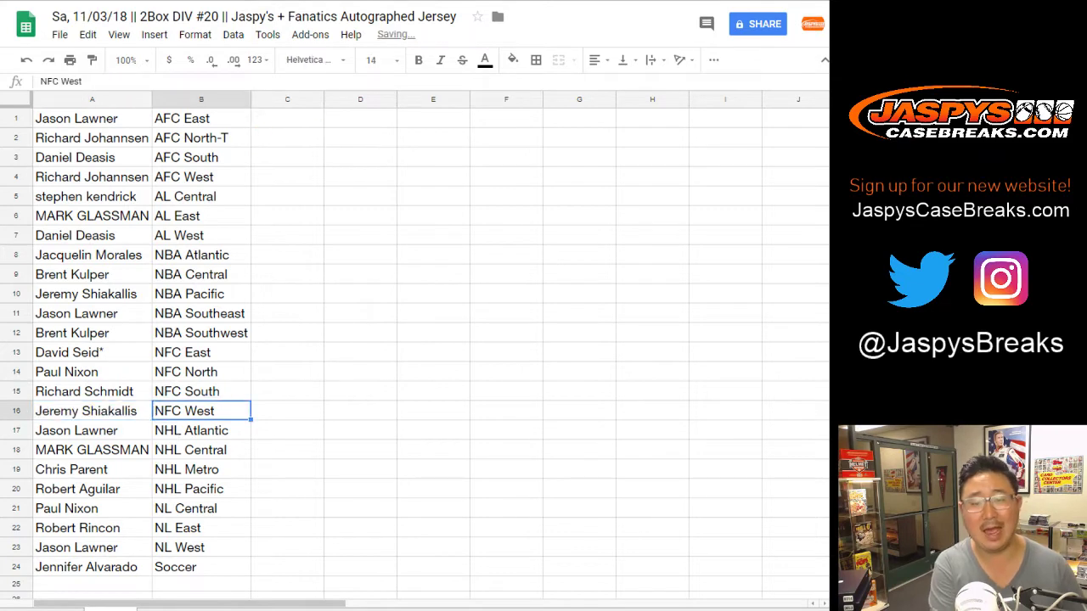
{"action": "key", "text": "Return"}
{"action": "type", "text": "-T"}
{"action": "key", "text": "Return"}
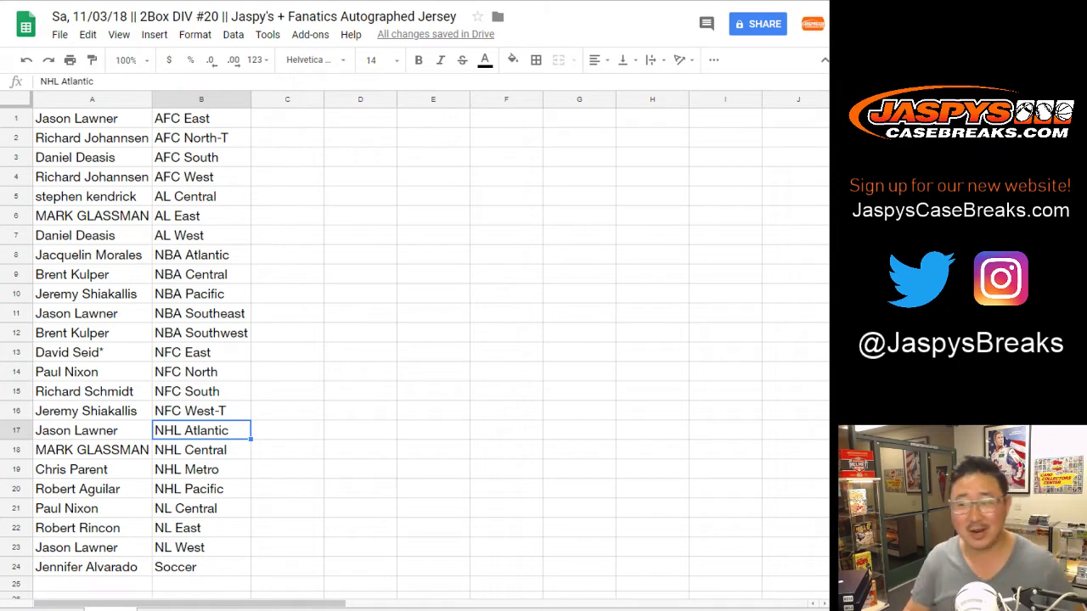
Apply all borders to the participant and division table A1:B24 and center its text horizontally.
{"action": "left_click", "coordinate": [92, 119]}
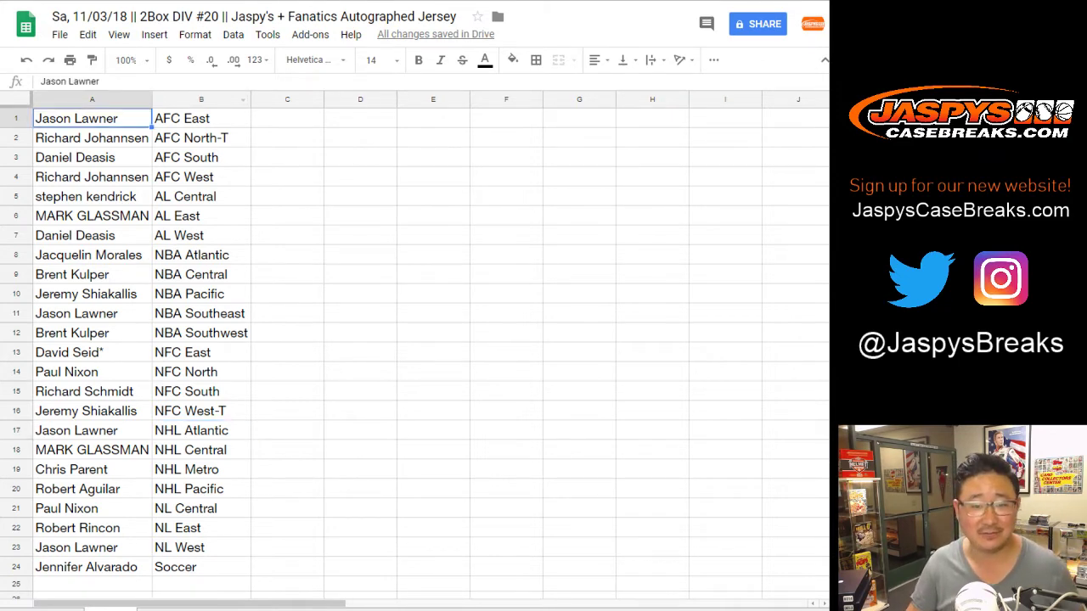
{"action": "left_click", "coordinate": [201, 567], "text": "shift"}
{"action": "left_click", "coordinate": [536, 60]}
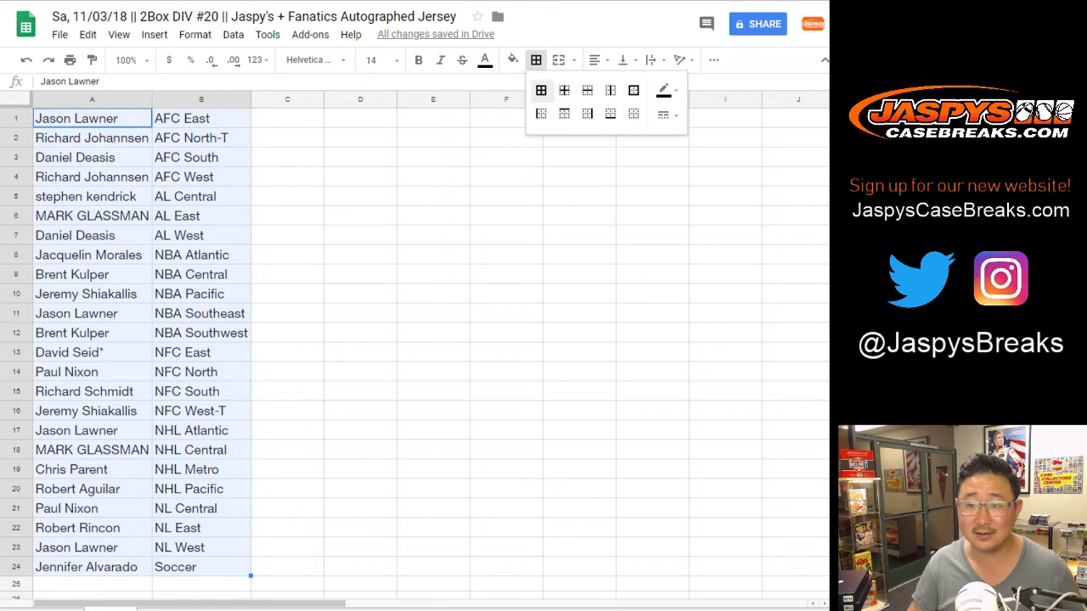
{"action": "left_click", "coordinate": [542, 91]}
{"action": "left_click", "coordinate": [598, 60]}
{"action": "left_click", "coordinate": [618, 84]}
Print the current sheet with the preset print settings.
{"action": "left_click", "coordinate": [70, 60]}
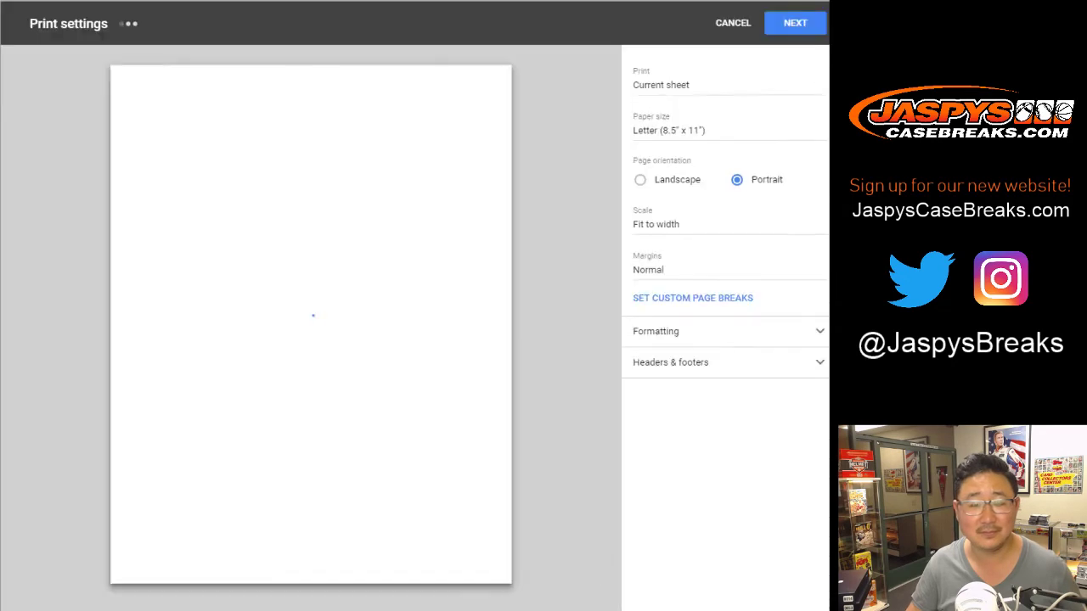
{"action": "left_click", "coordinate": [795, 23]}
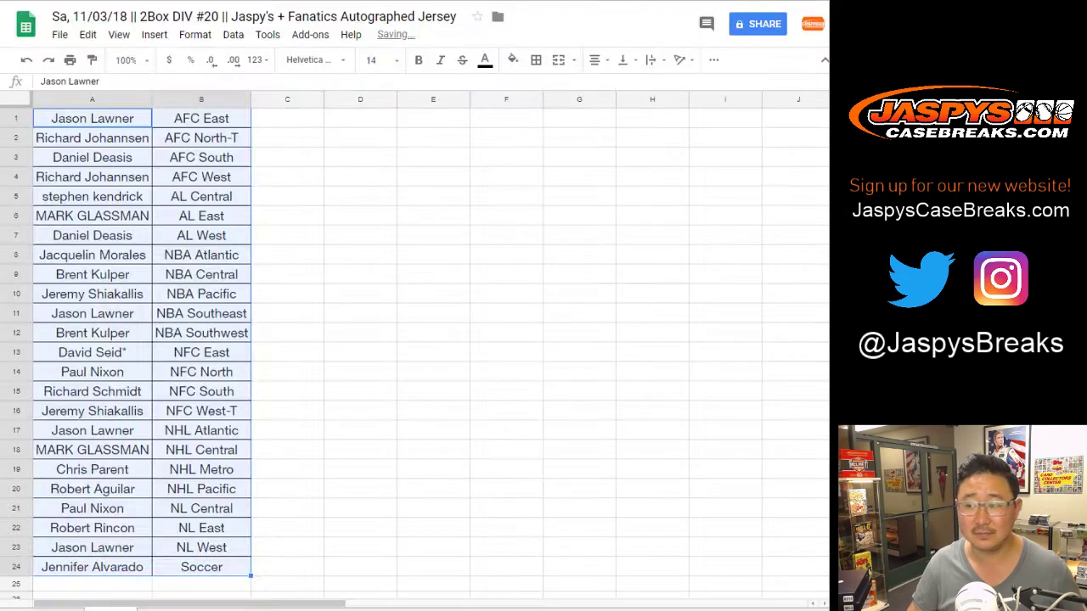
{"action": "key", "text": "Return"}
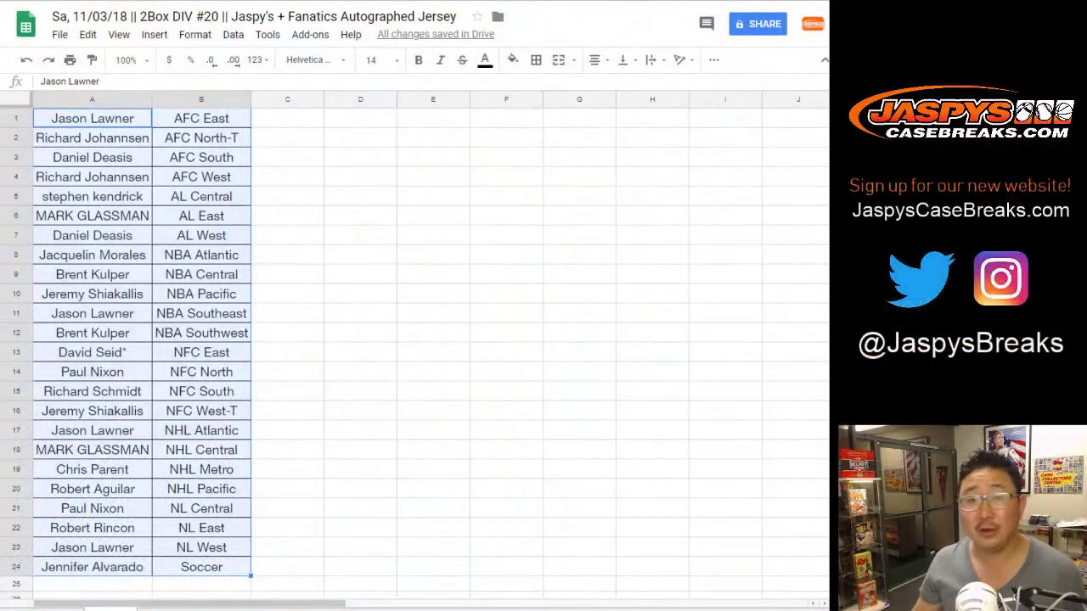
Deselect the table, switch to the Fanatics Hitless and Box Number Page spreadsheet, and select cell B3 there.
{"action": "left_click", "coordinate": [287, 118]}
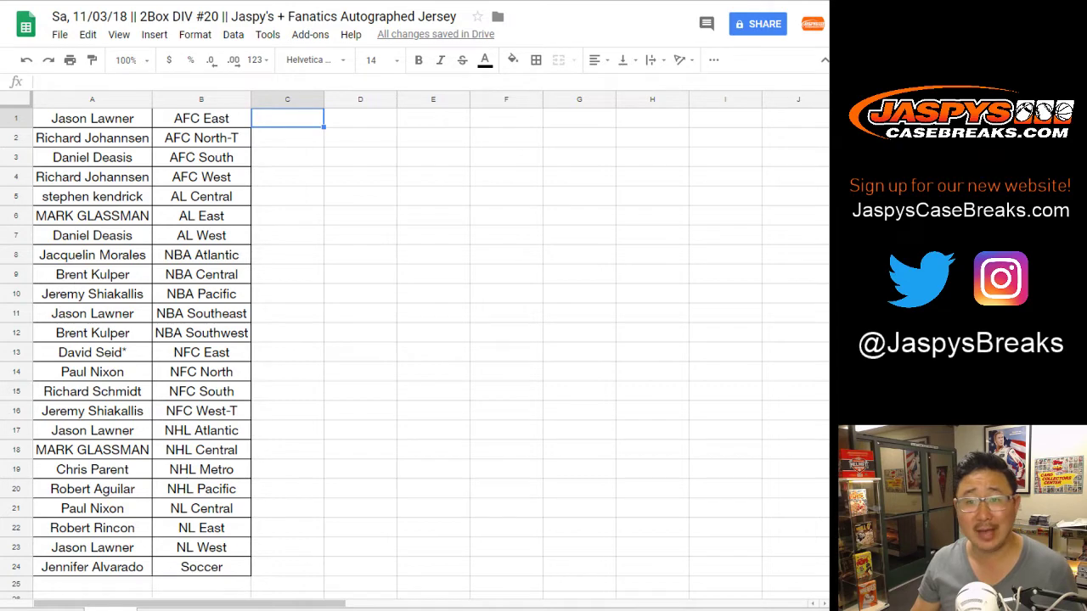
{"action": "key", "text": "ctrl+Tab"}
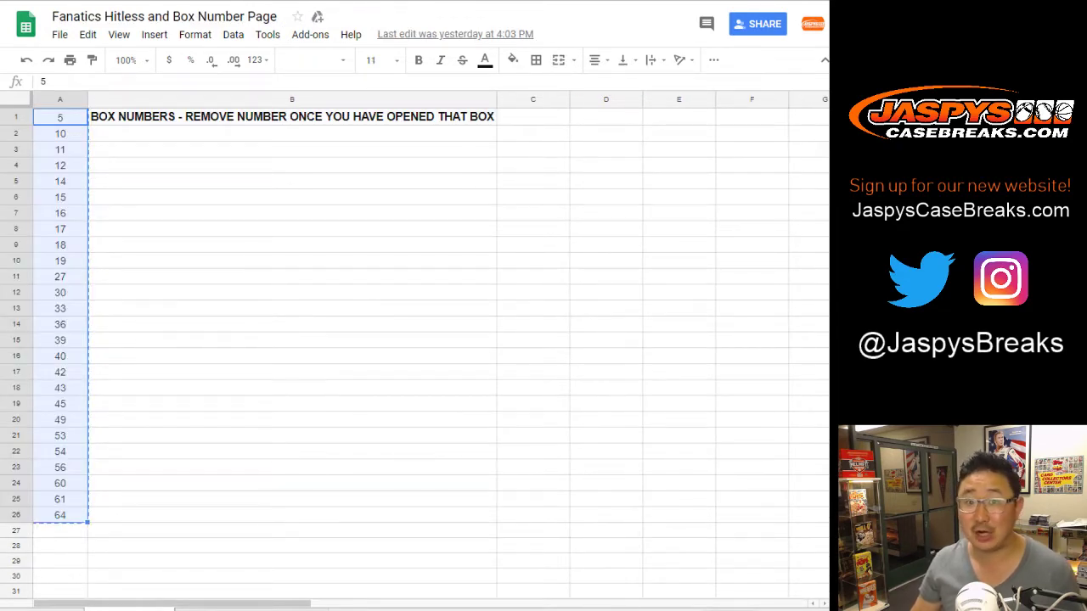
{"action": "left_click", "coordinate": [292, 150]}
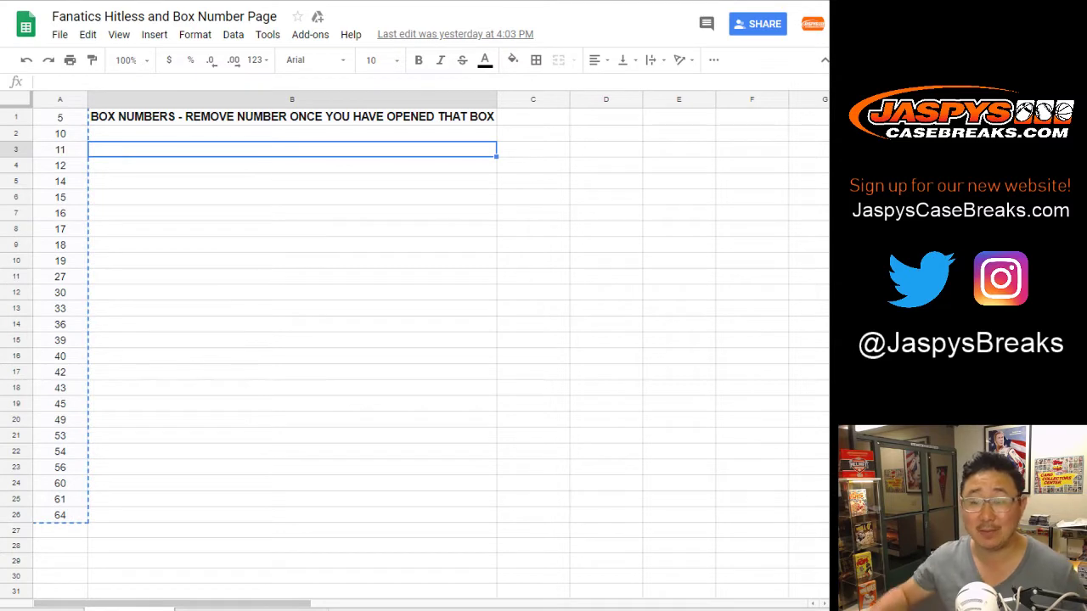